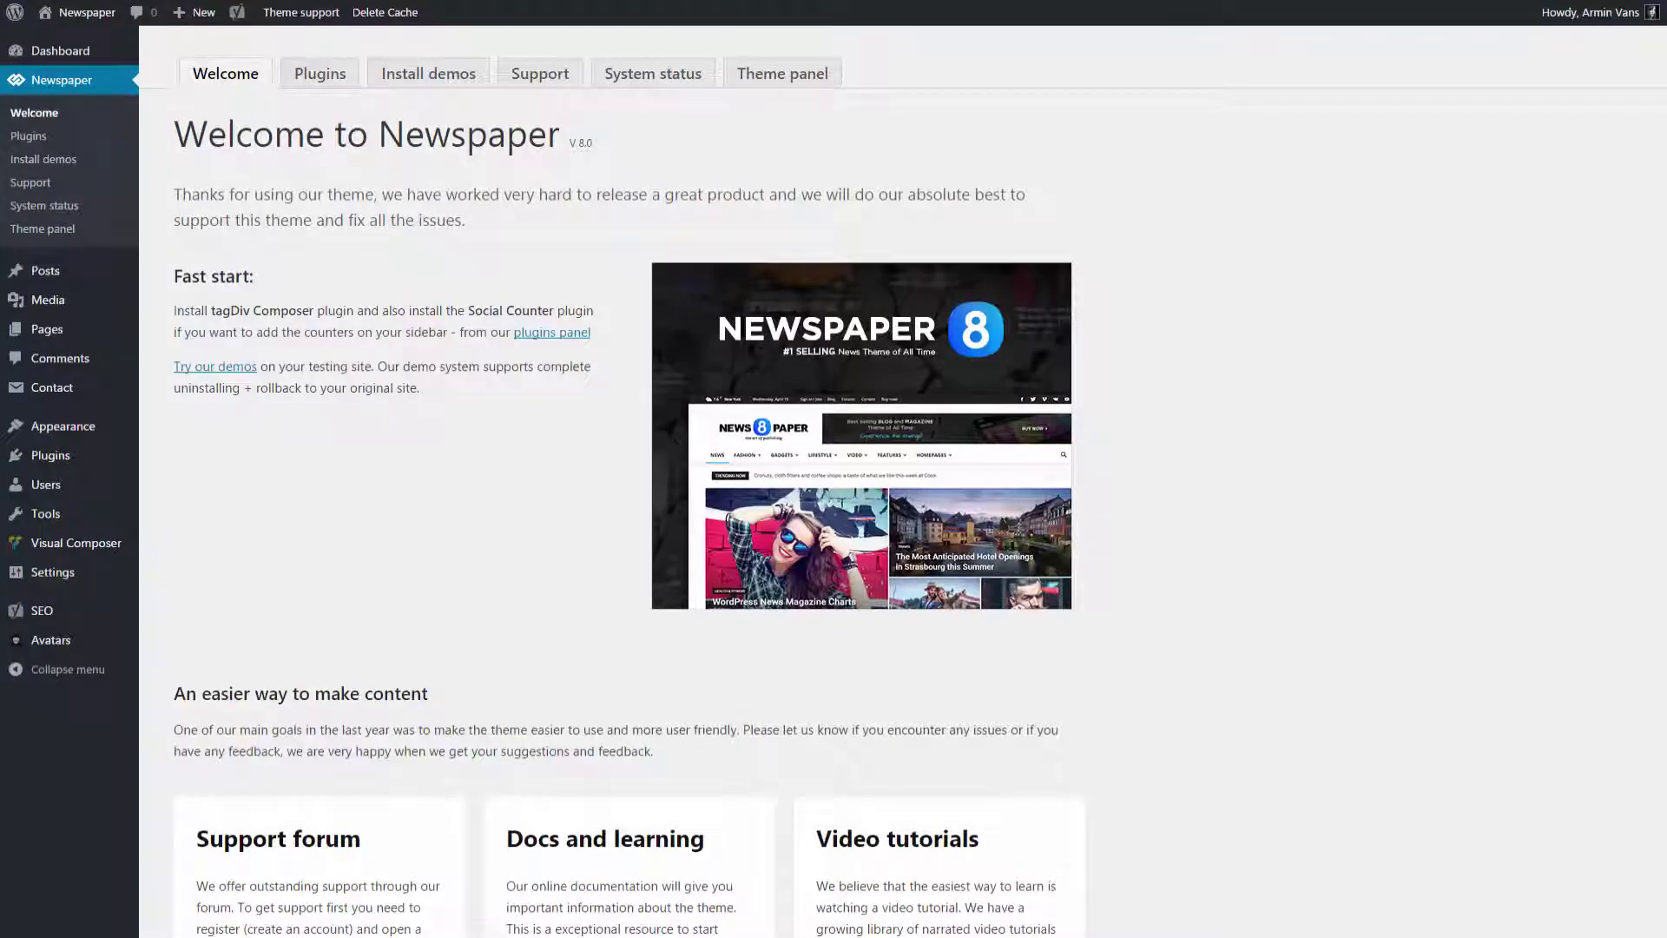
Step: Create a new blank post from the Posts menu's Add New entry
{"action": "mouse_move", "coordinate": [109, 273]}
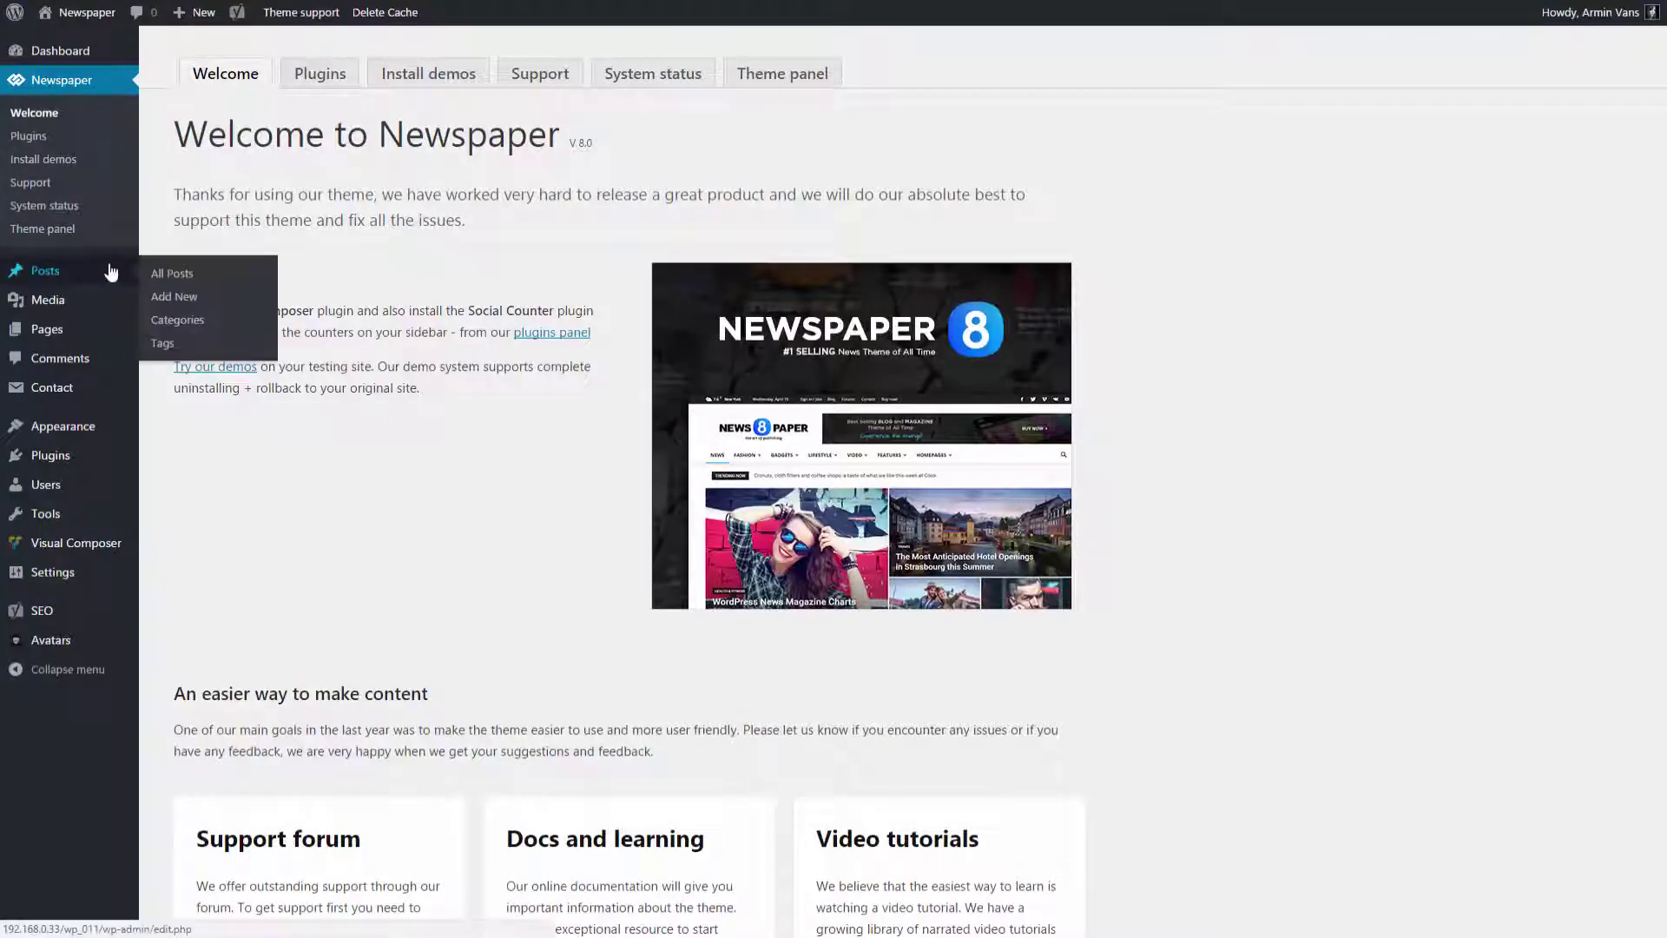
{"action": "left_click", "coordinate": [177, 299]}
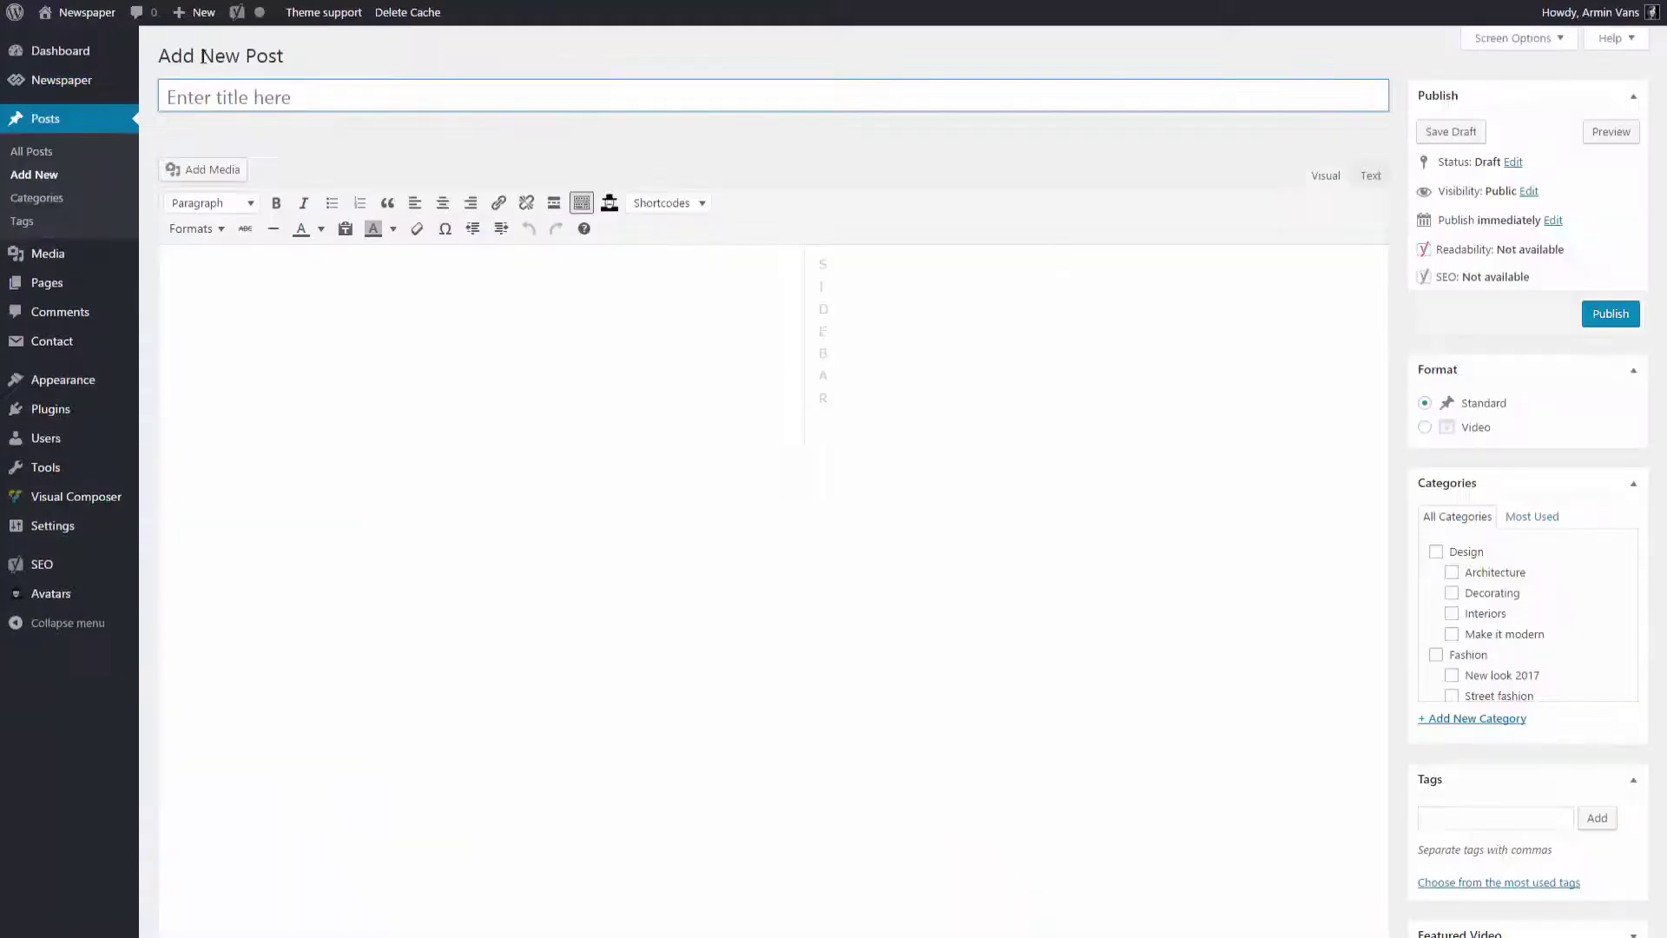
Step: Title the post 'The Most Spectacular Places I want to Visit' and file it under Tours, Travel and Trips
{"action": "left_click", "coordinate": [206, 94]}
{"action": "type", "text": "The Most Spectacular "}
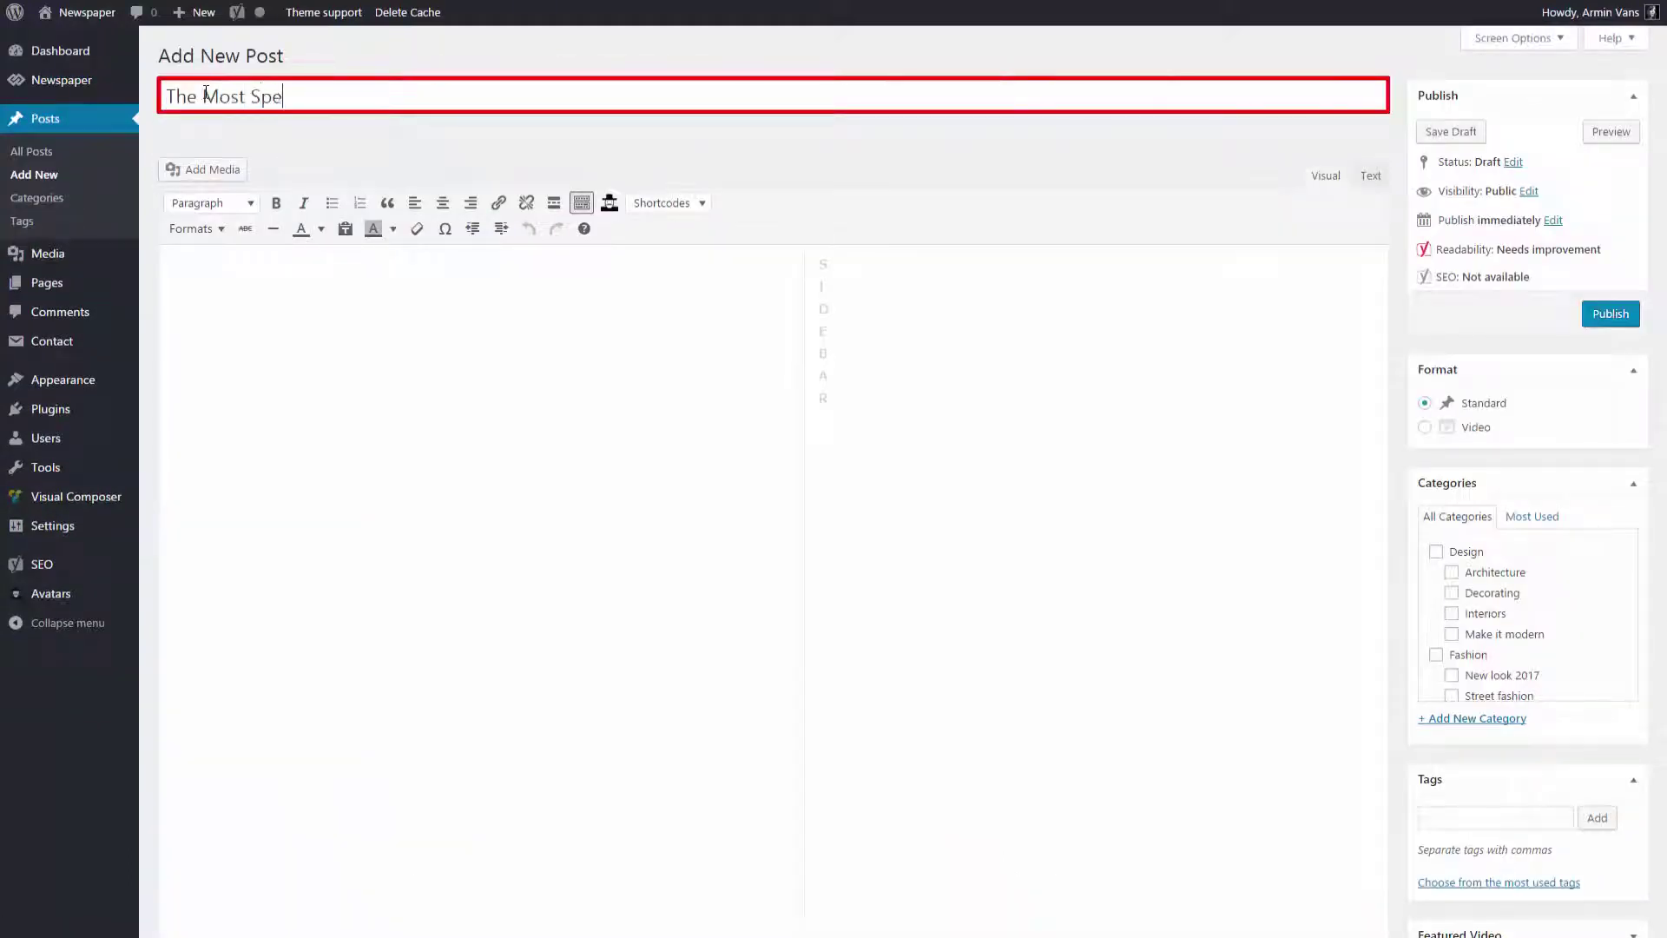
{"action": "type", "text": "Places I want to Visit"}
{"action": "scroll", "coordinate": [1518, 620], "scroll_direction": "down", "scroll_amount": 5}
{"action": "scroll", "coordinate": [1517, 620], "scroll_direction": "down", "scroll_amount": 3}
{"action": "left_click", "coordinate": [1462, 557]}
{"action": "left_click", "coordinate": [1464, 577]}
{"action": "left_click", "coordinate": [1462, 599]}
Step: Add the tags holiday, sun, sea, mountains and set the beach photo of a woman as featured image
{"action": "type", "text": "holiday, sun, sea, mountains,"}
{"action": "key", "text": "Return"}
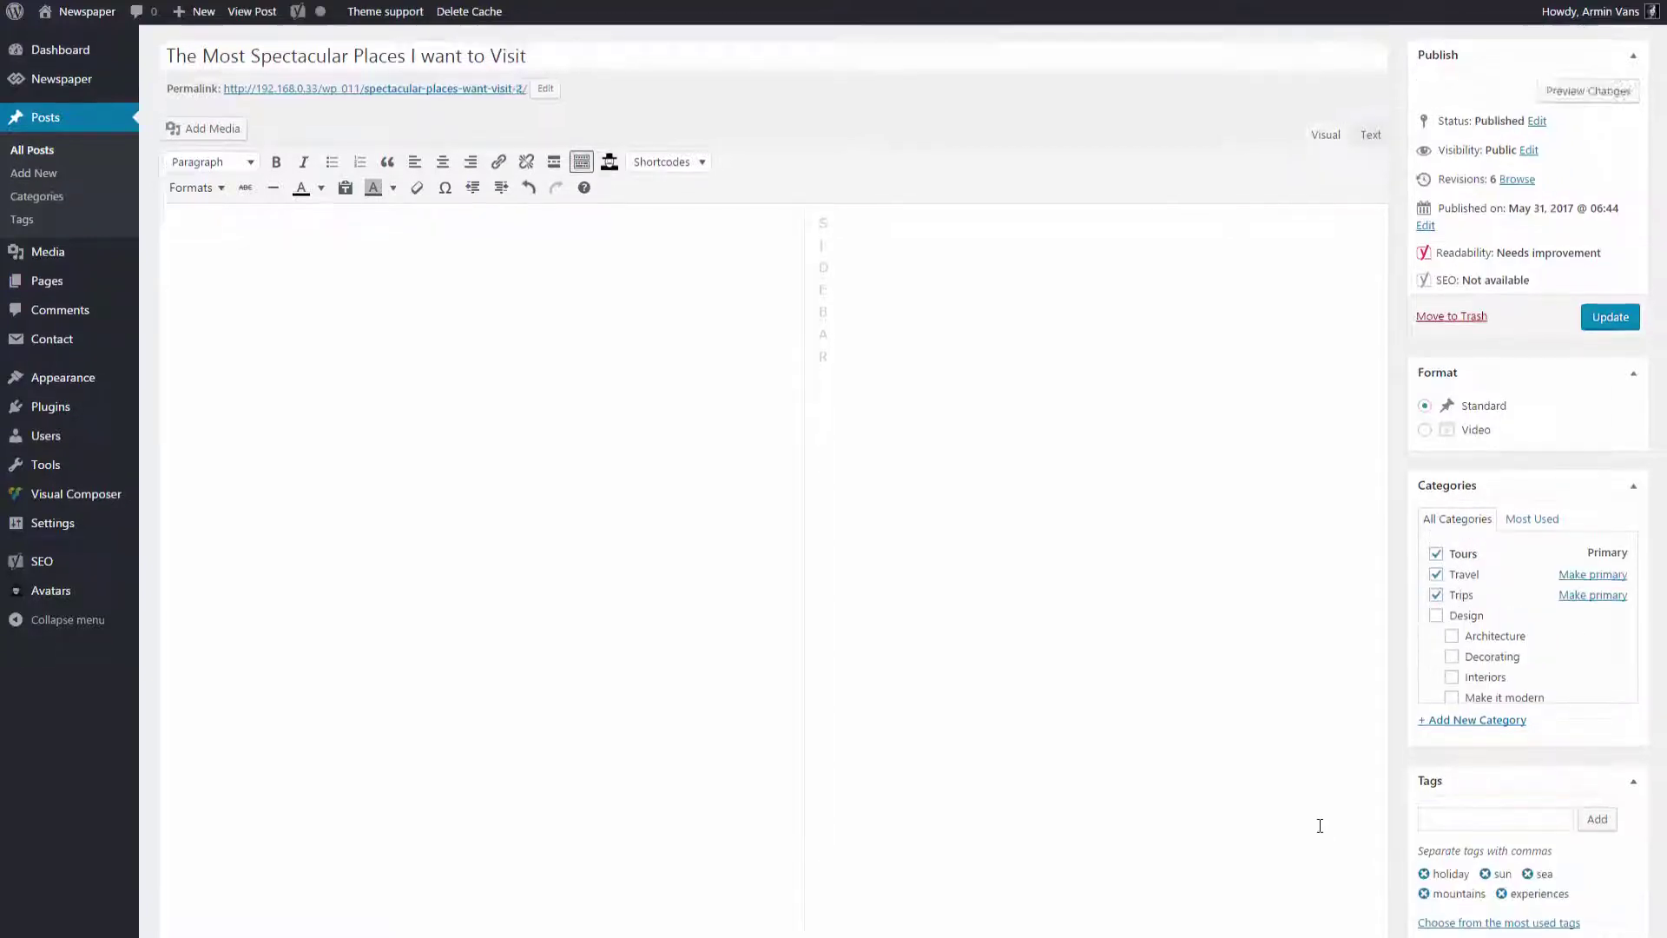
{"action": "scroll", "coordinate": [1390, 855], "scroll_direction": "down", "scroll_amount": 3}
{"action": "left_click", "coordinate": [1488, 892]}
{"action": "left_click", "coordinate": [100, 206]}
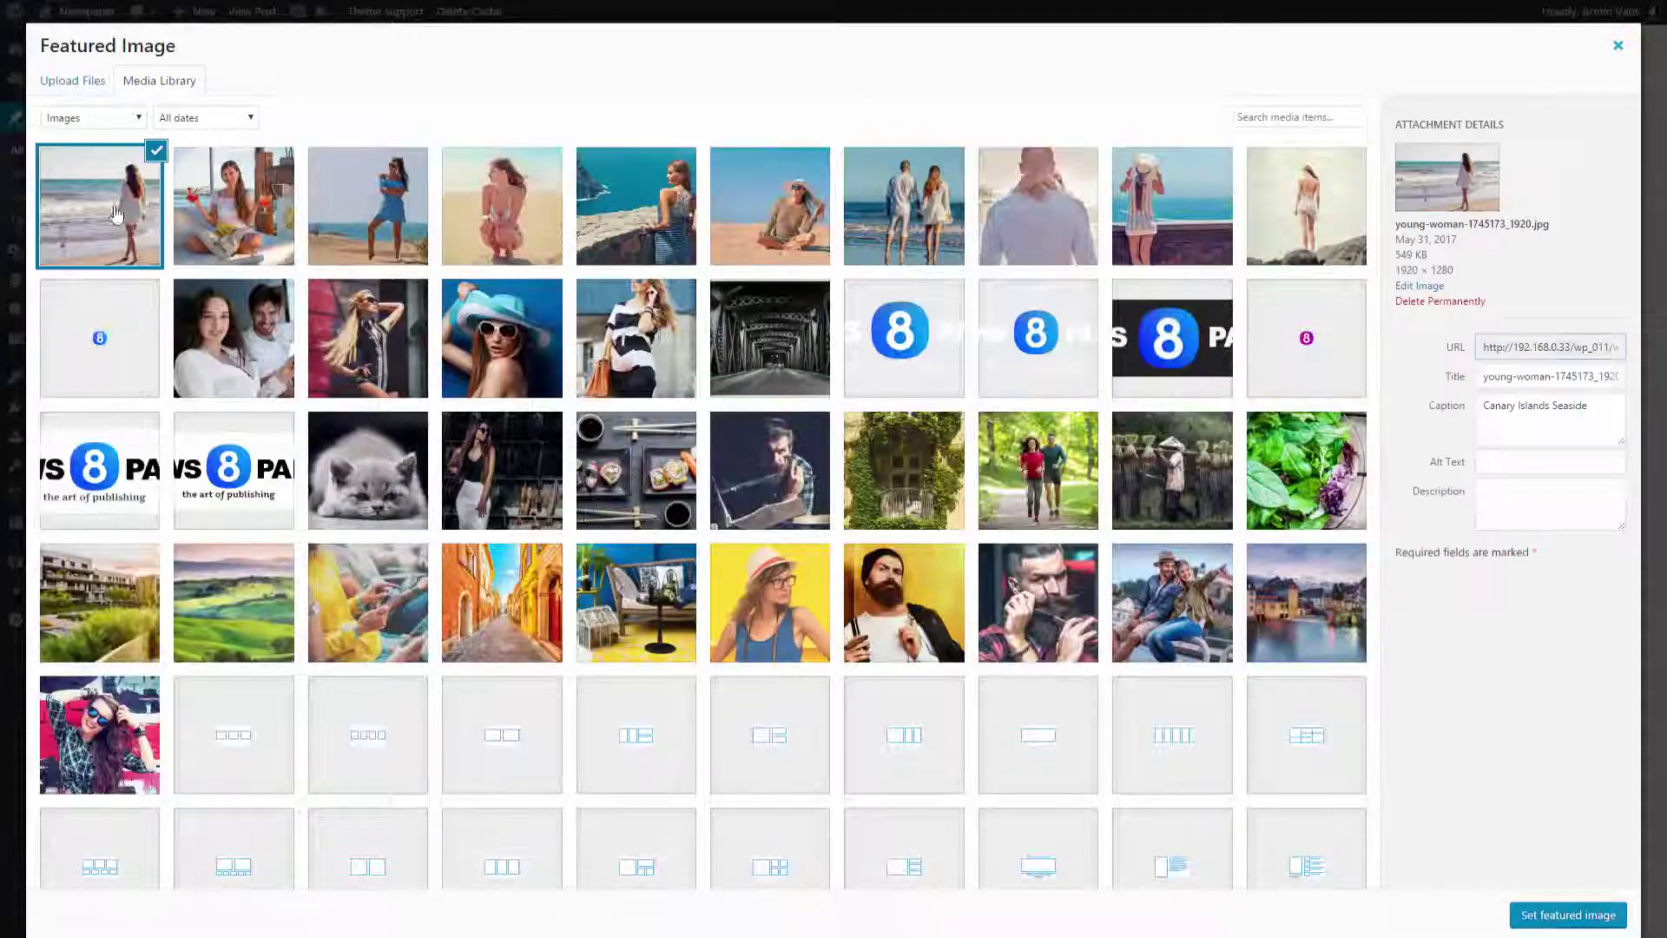
{"action": "left_click", "coordinate": [1568, 914]}
{"action": "scroll", "coordinate": [1370, 894], "scroll_direction": "down", "scroll_amount": 3}
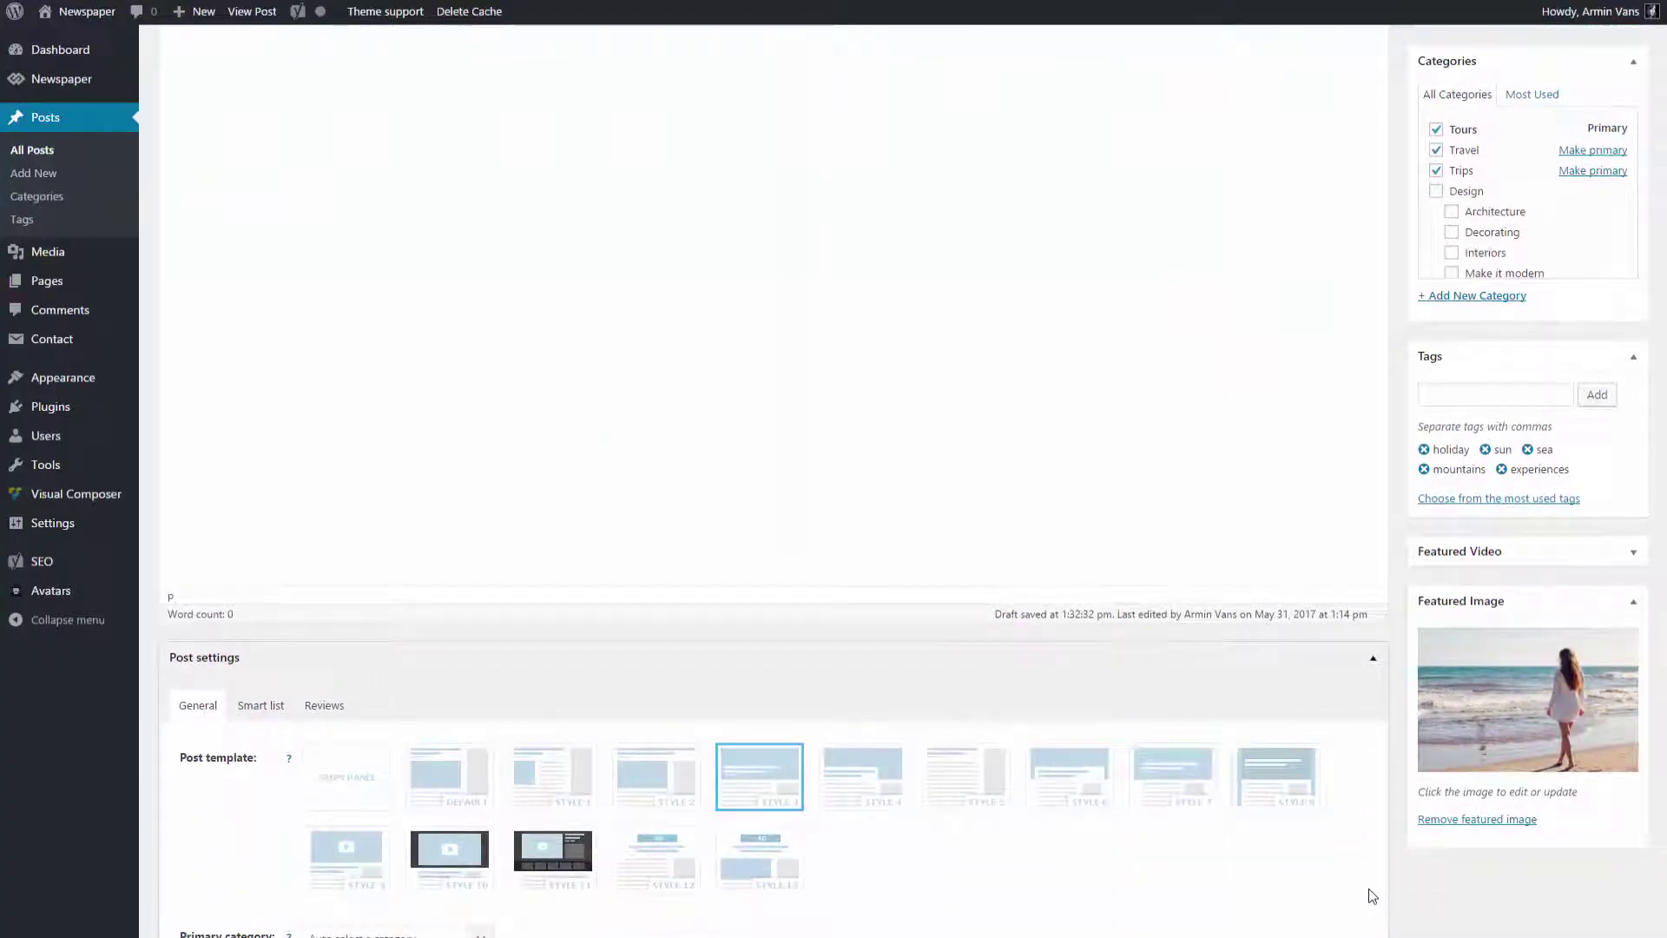
Step: Scroll down through the Post settings below the editor
{"action": "scroll", "coordinate": [1370, 894], "scroll_direction": "down", "scroll_amount": 4}
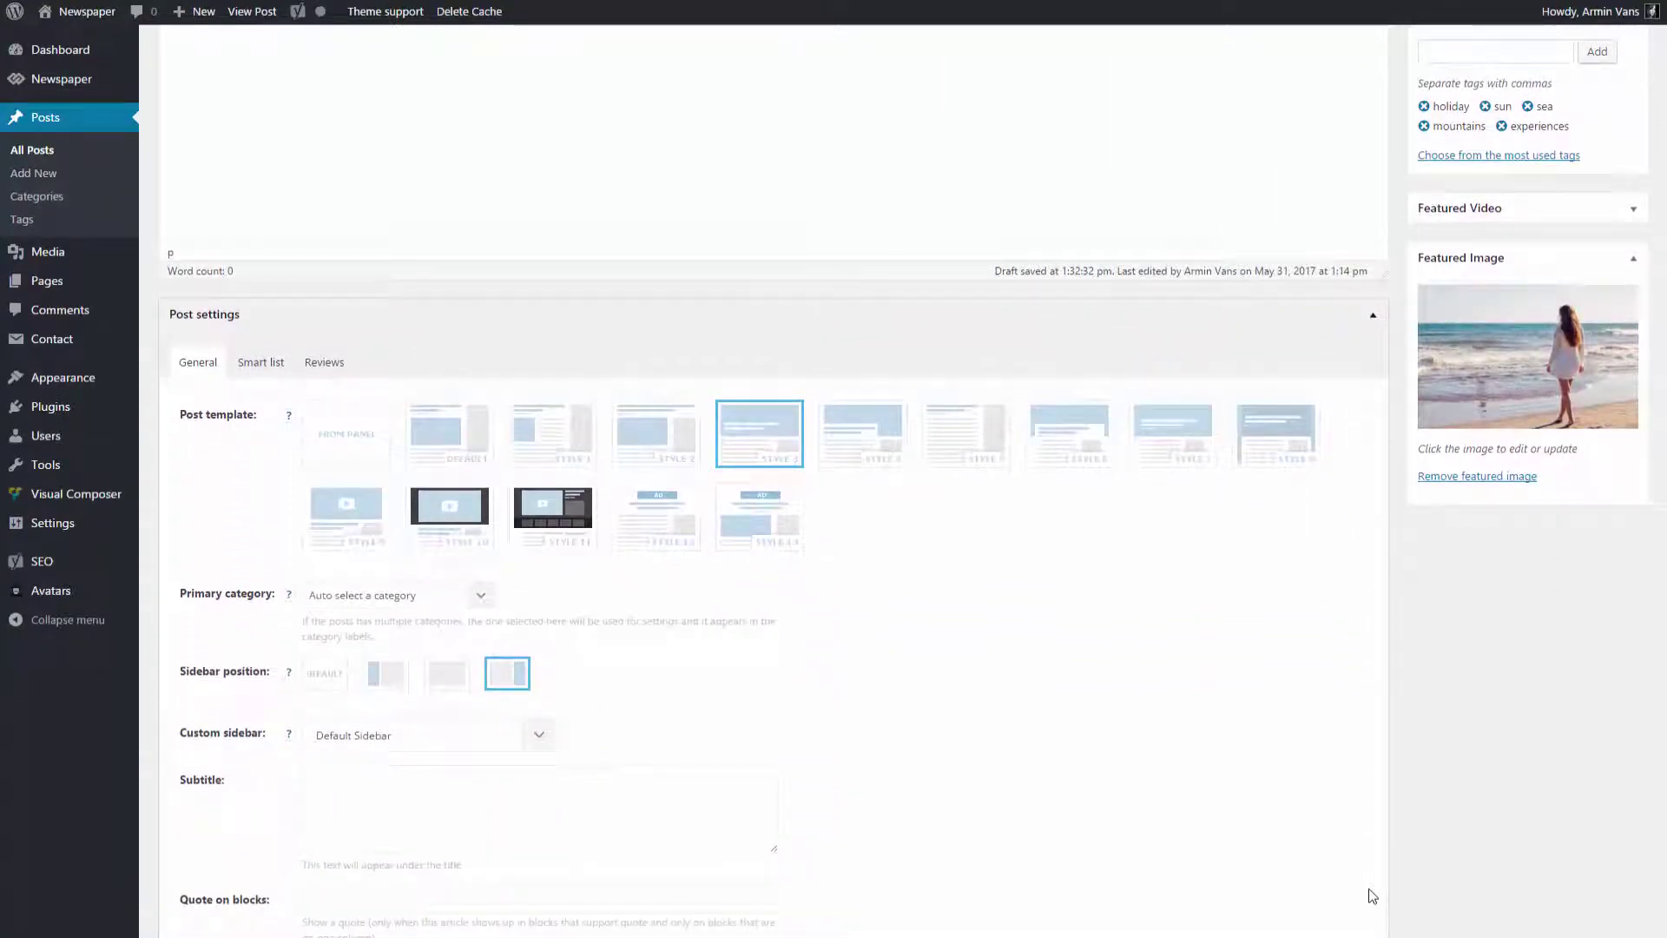
{"action": "scroll", "coordinate": [1368, 890], "scroll_direction": "down", "scroll_amount": 2}
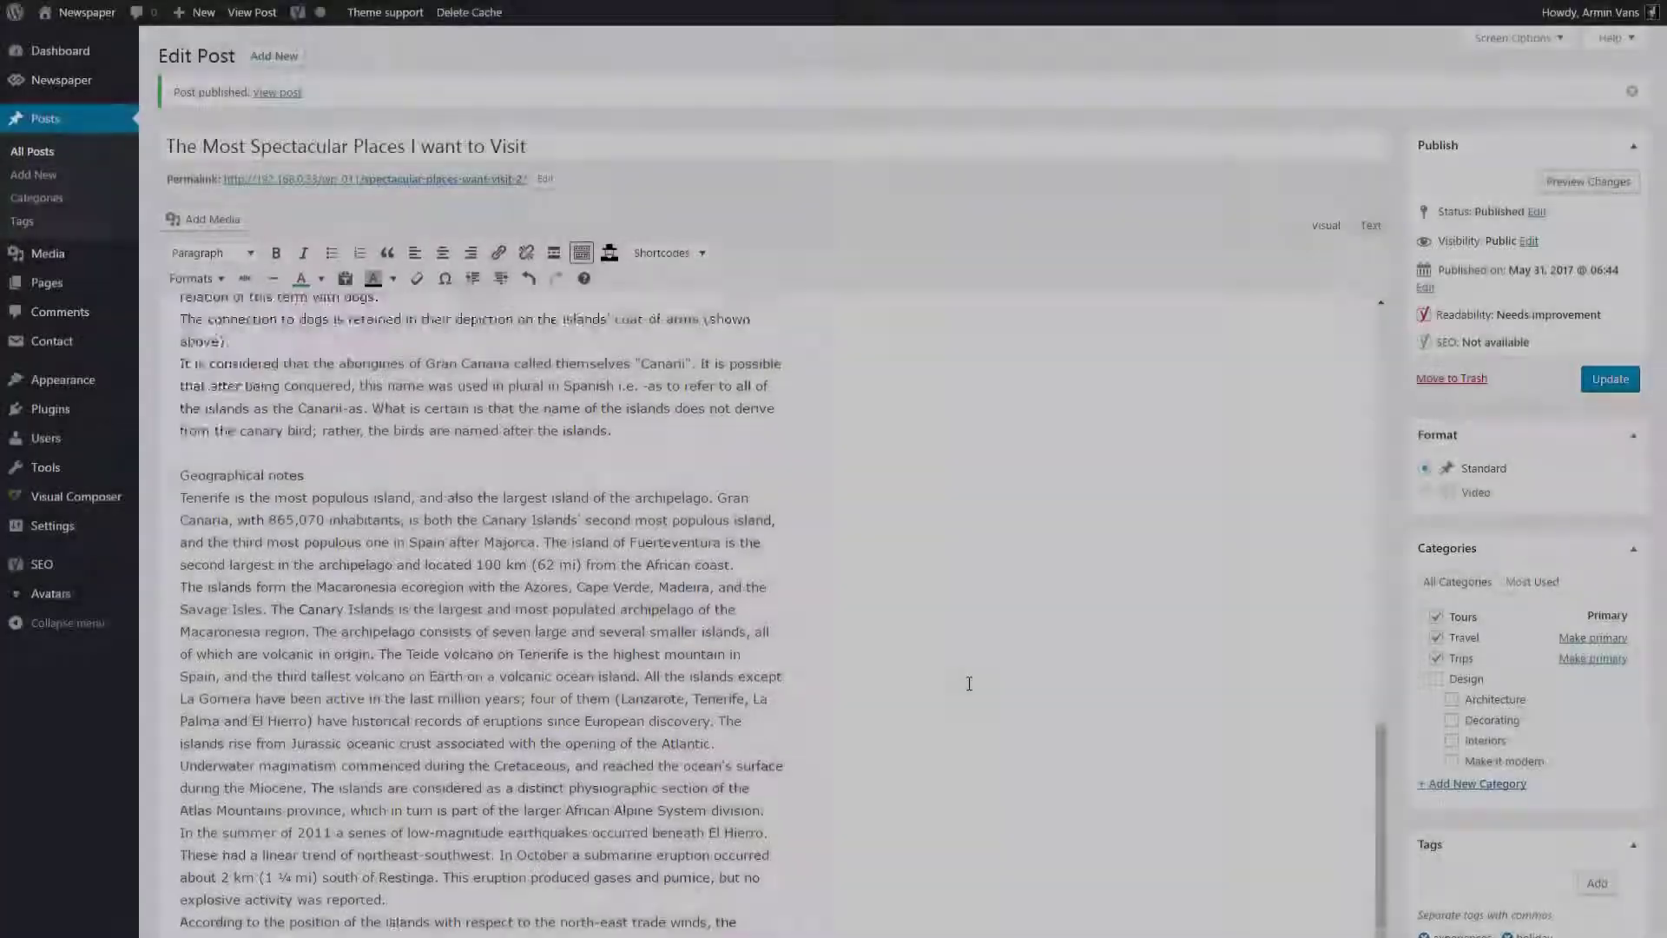
Step: Insert the photo of the woman on the cliff, captioned 'Canary Islands Seaside', after the first paragraph
{"action": "scroll", "coordinate": [969, 683], "scroll_direction": "up", "scroll_amount": 10}
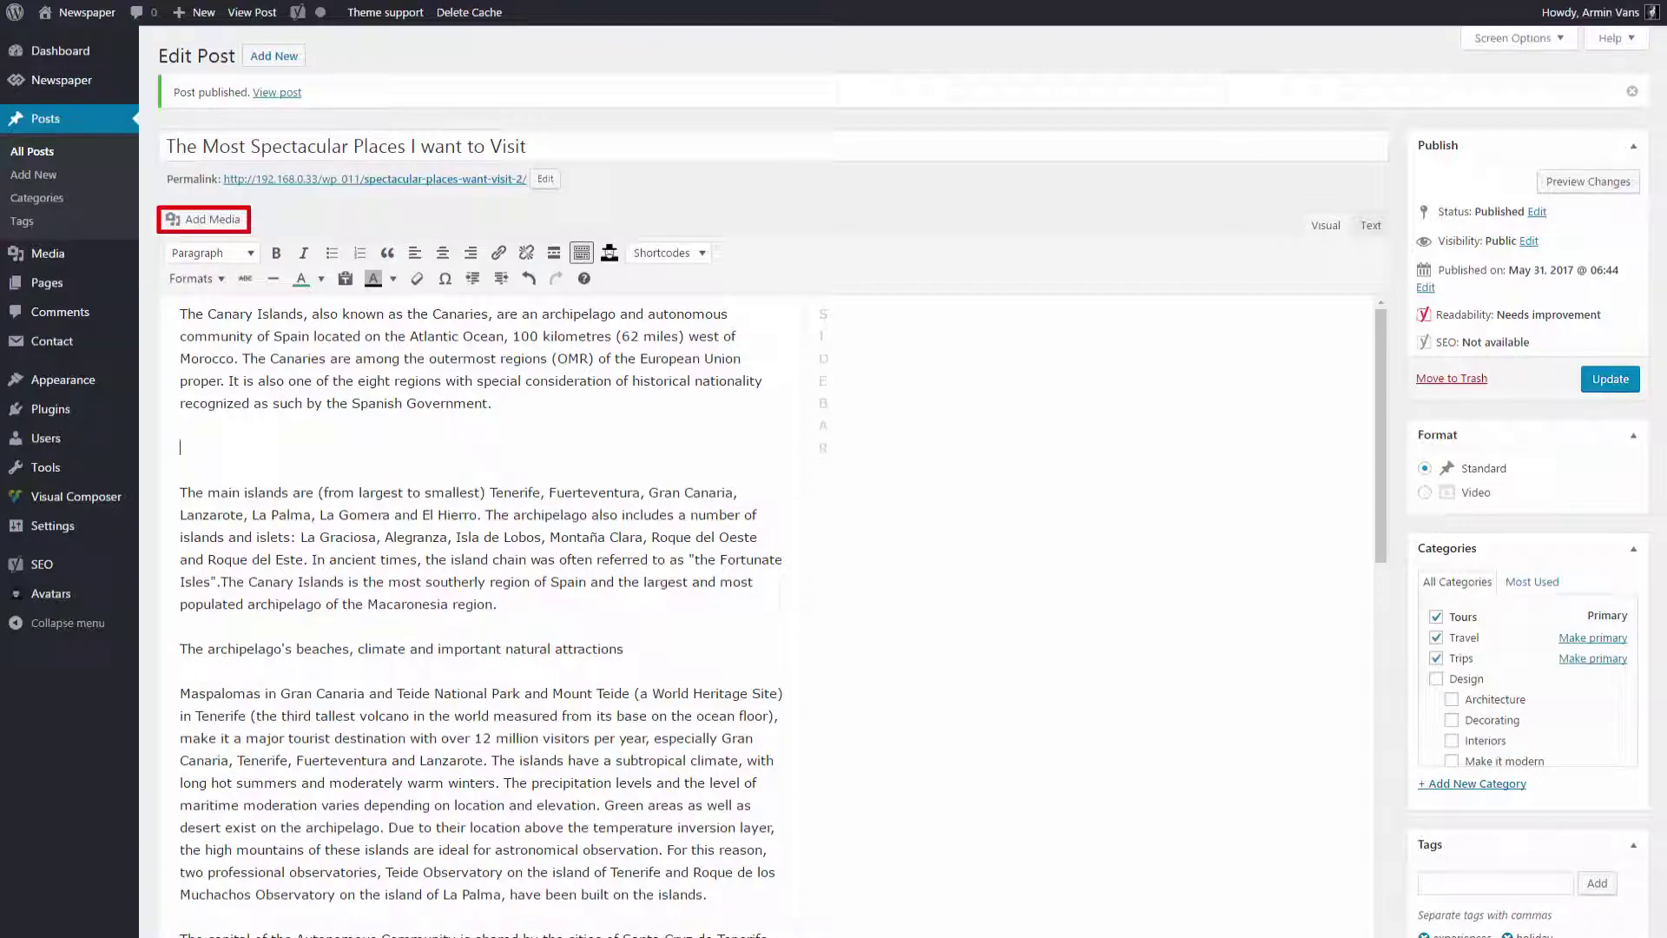
{"action": "left_click", "coordinate": [213, 222]}
{"action": "left_click", "coordinate": [807, 196]}
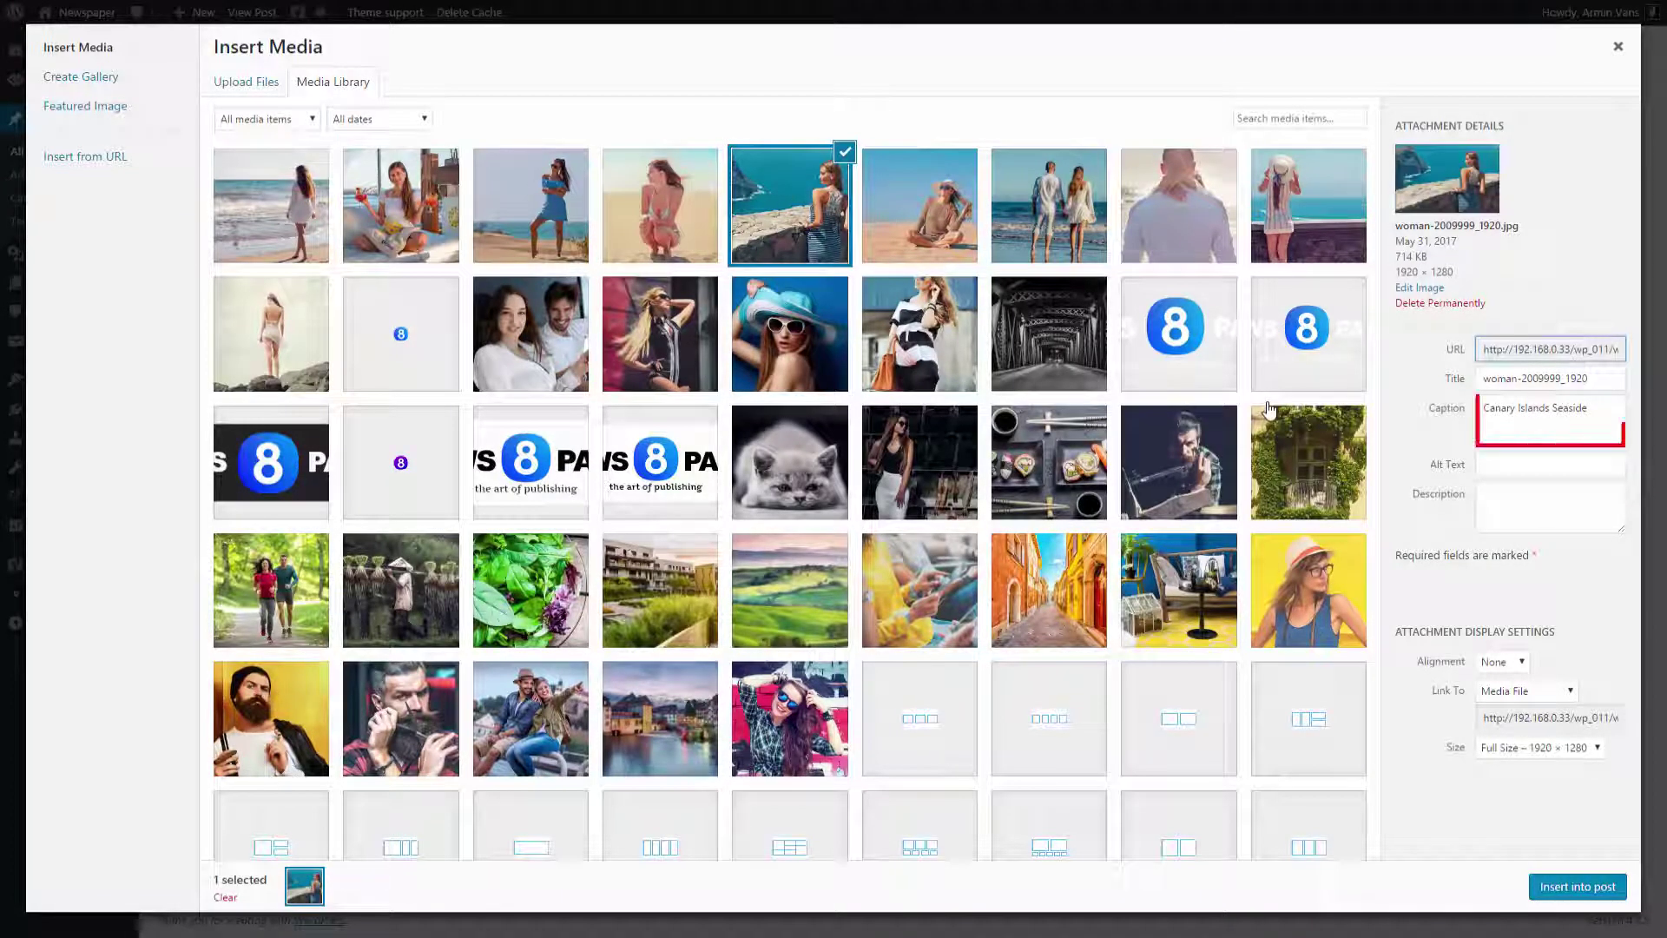
{"action": "left_click", "coordinate": [1515, 430]}
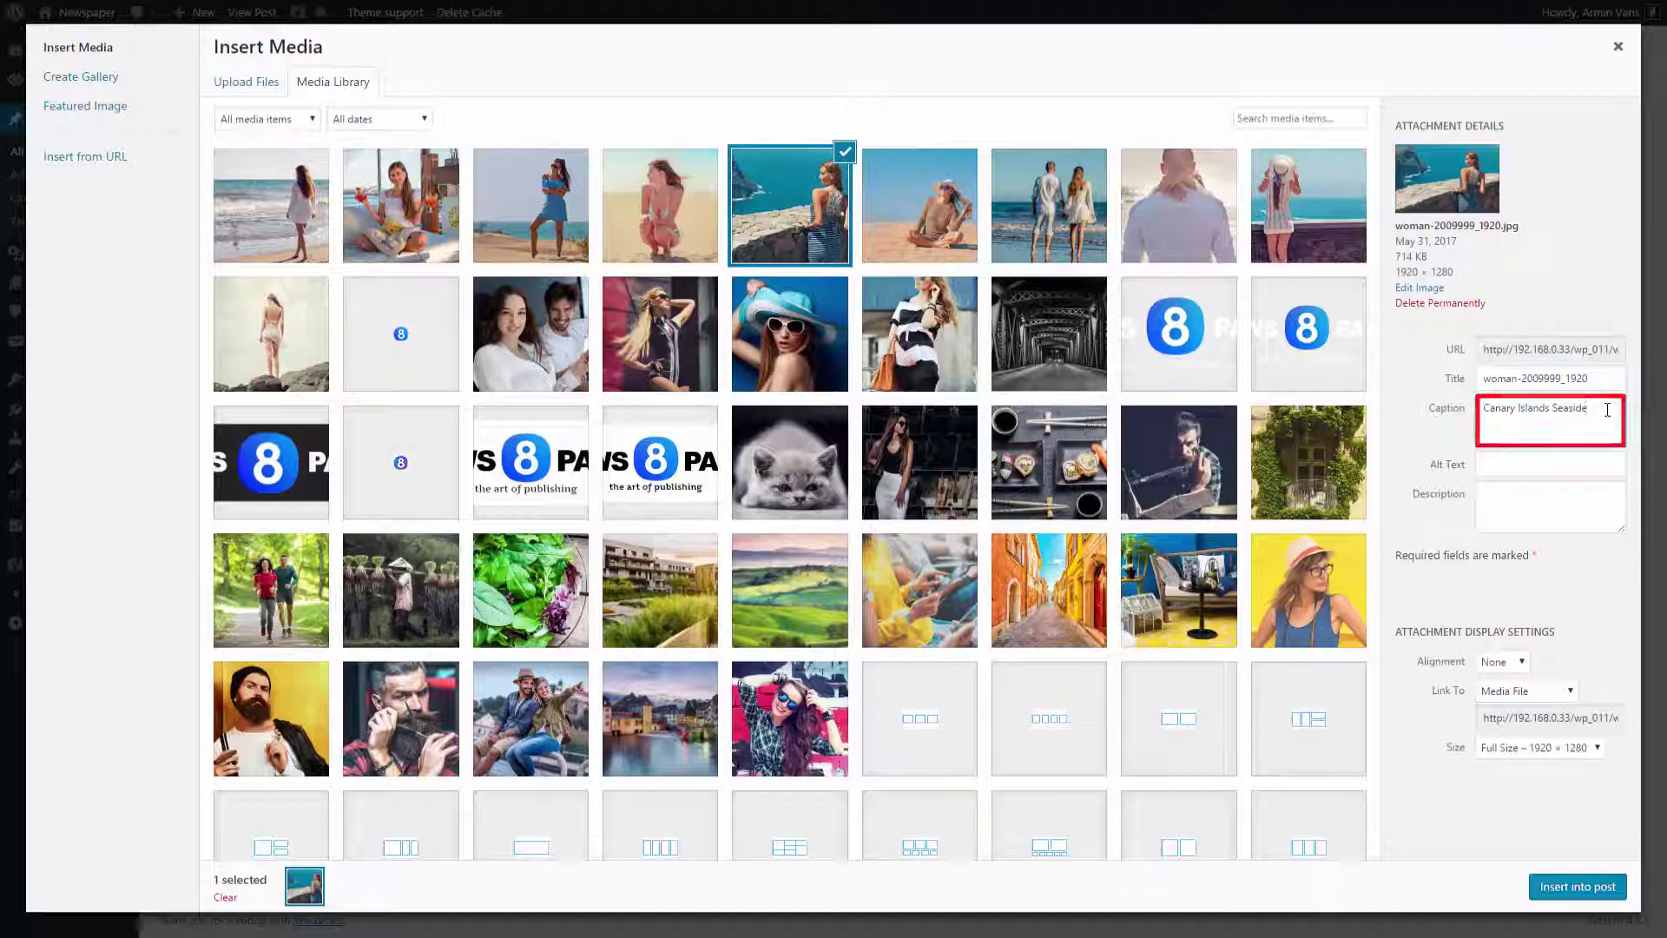
{"action": "left_click", "coordinate": [1589, 886]}
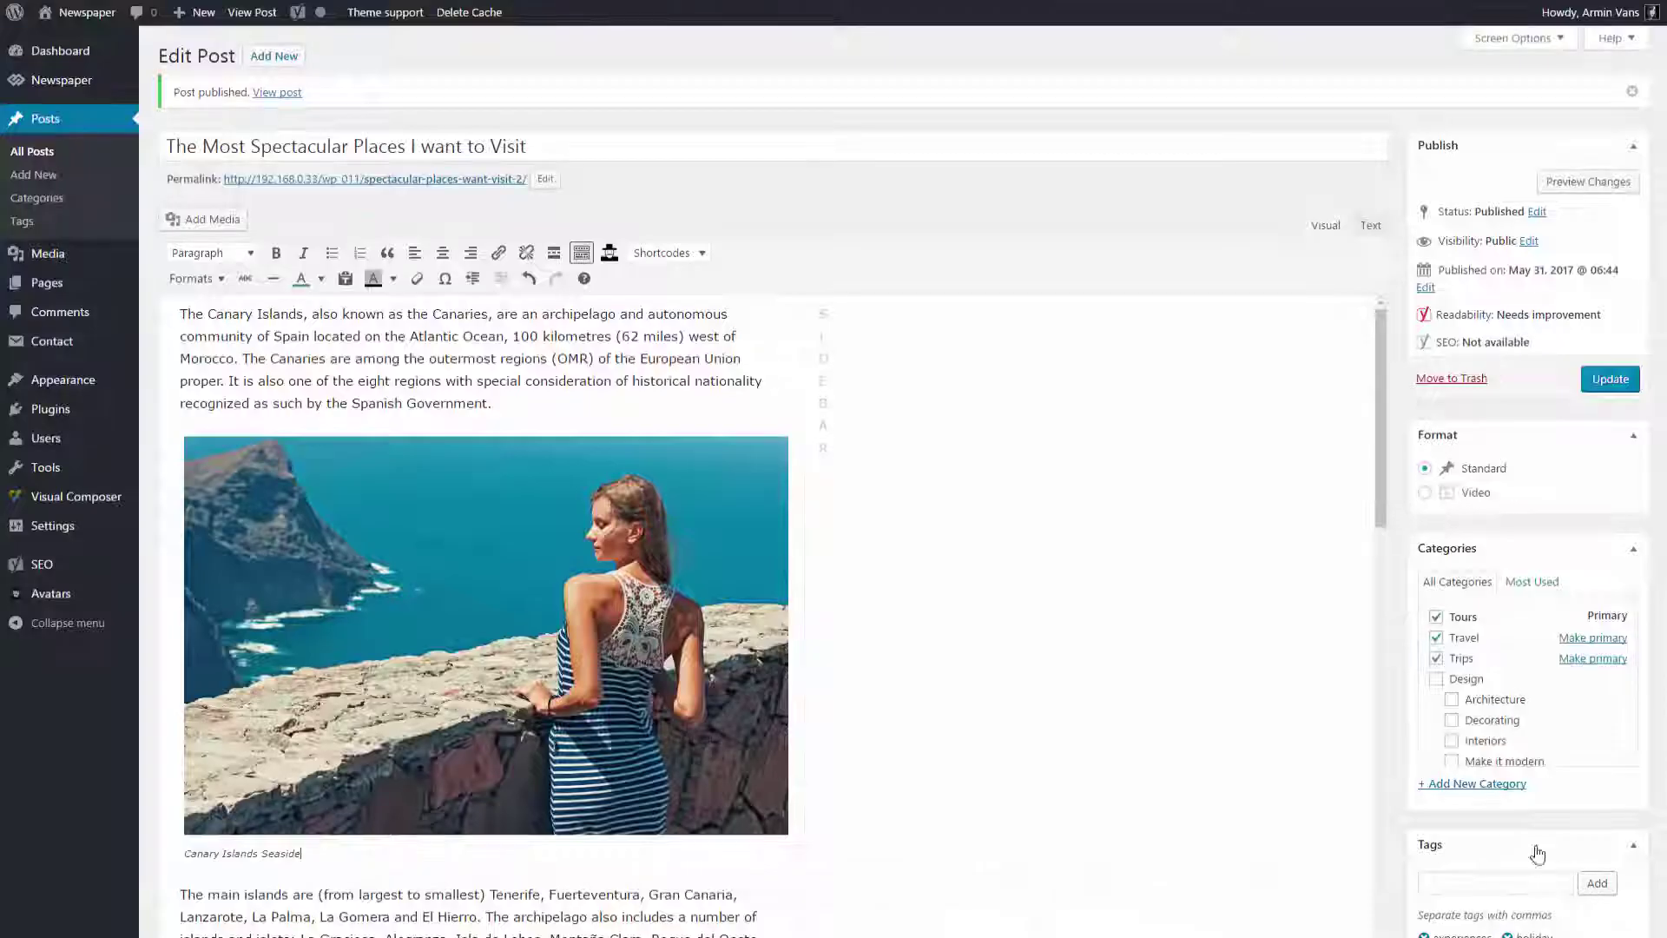
Step: Turn Modal image on for the seaside photo, keep Link To as Media File, and update it
{"action": "left_click", "coordinate": [608, 538]}
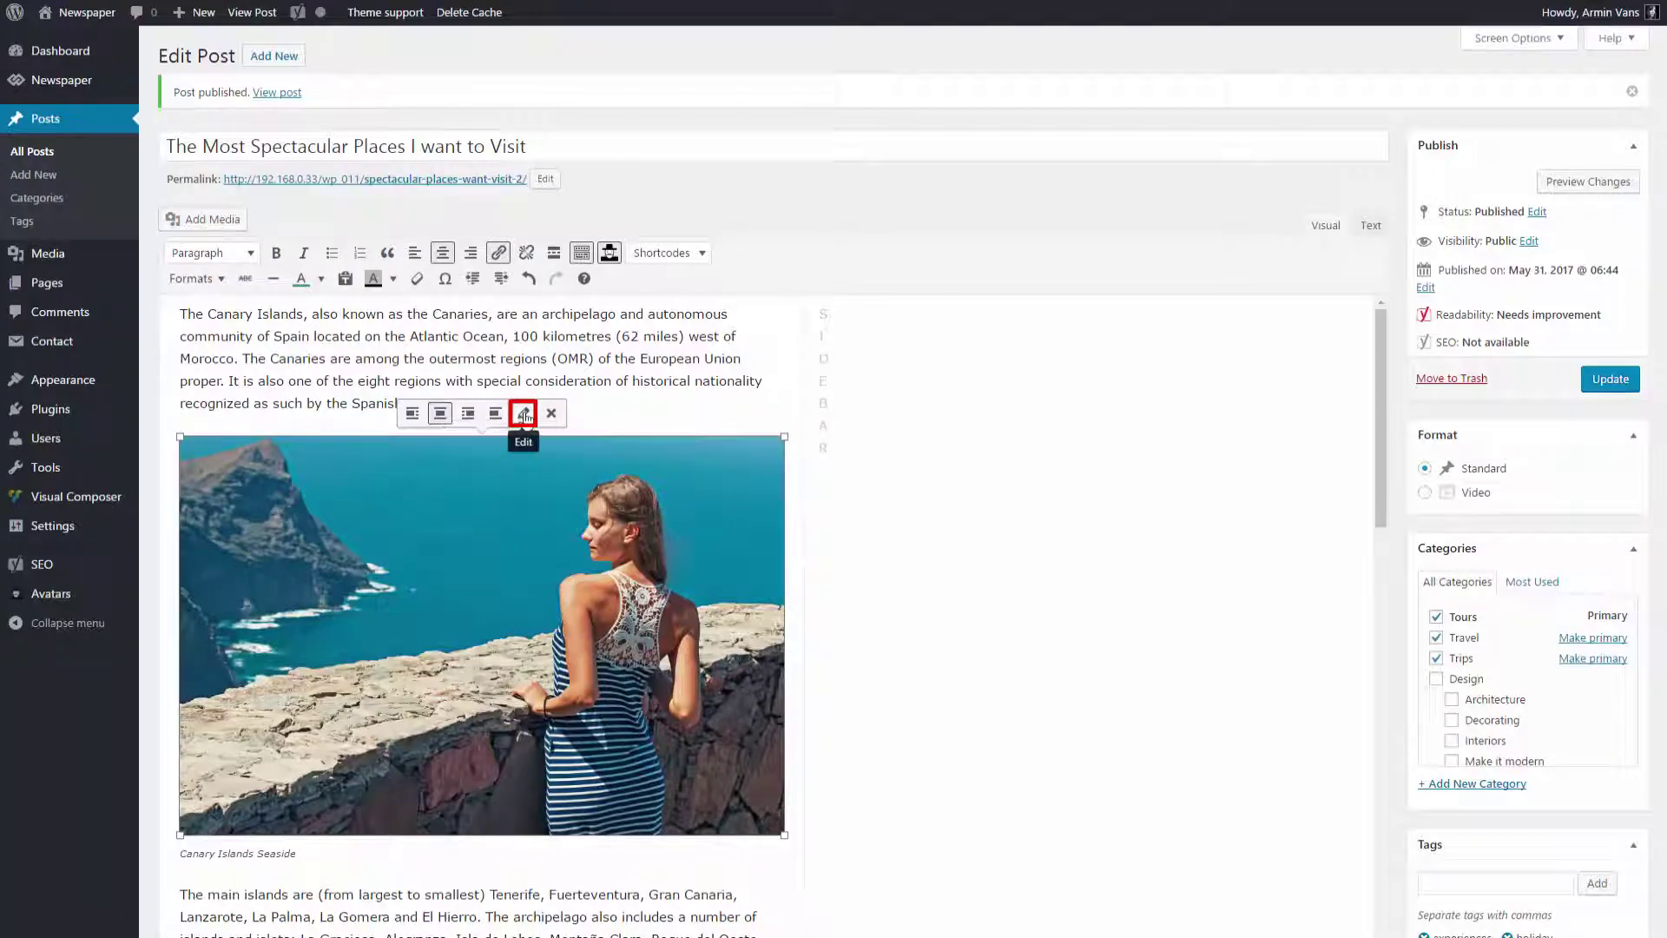
{"action": "left_click", "coordinate": [523, 414]}
{"action": "left_click", "coordinate": [389, 234]}
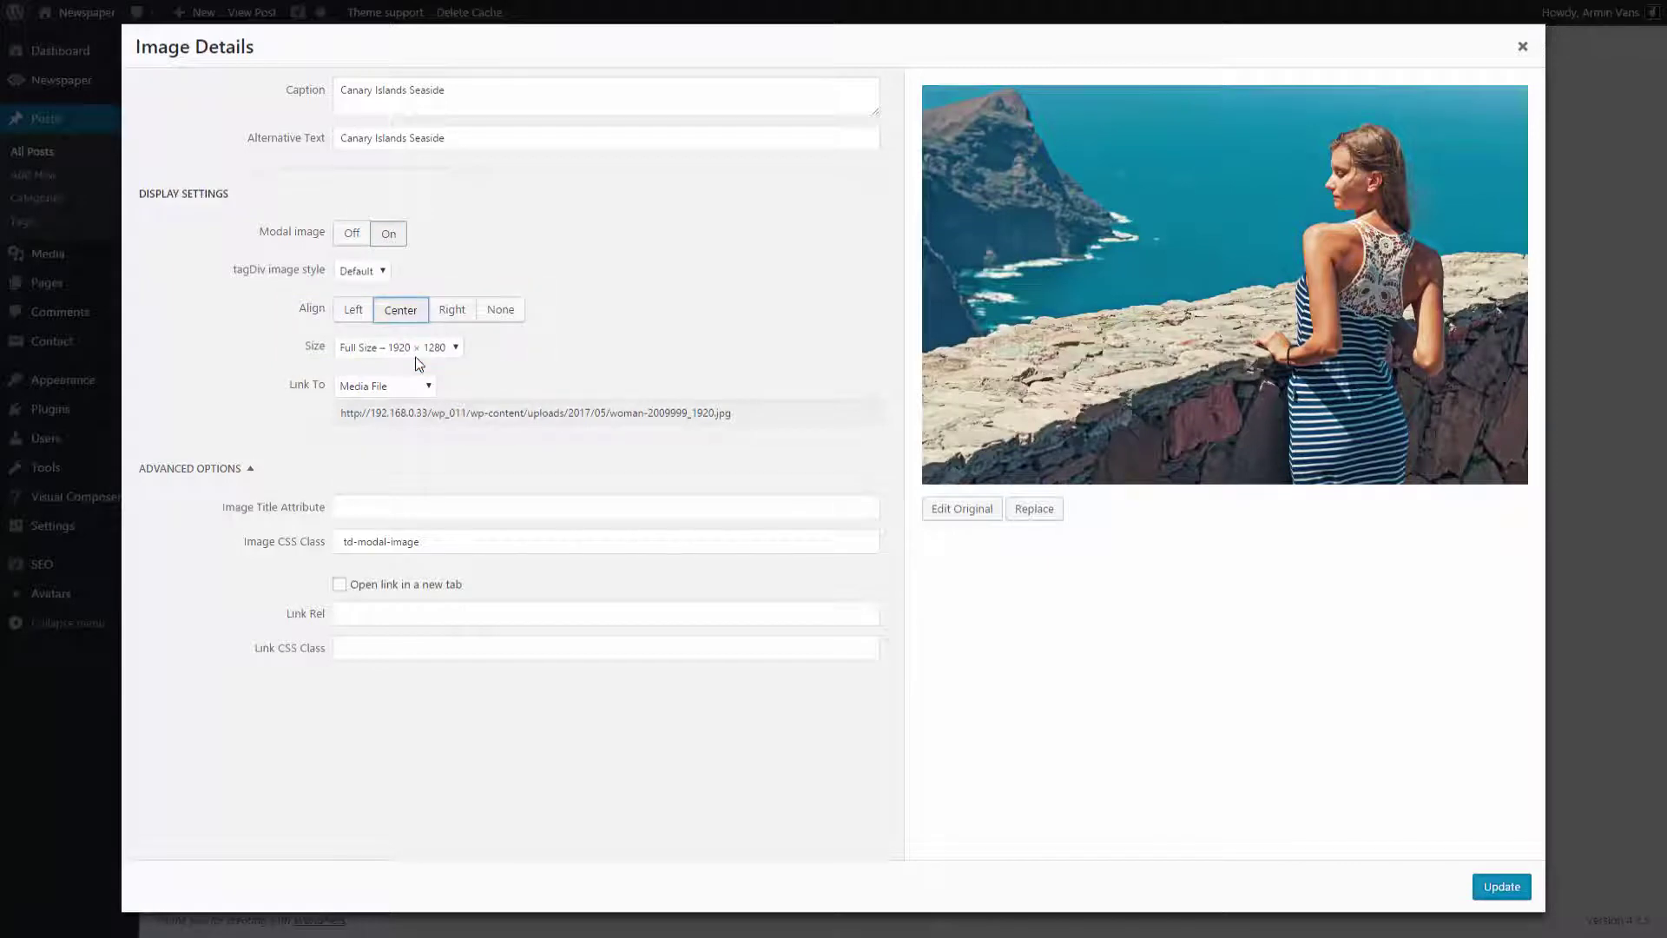
{"action": "left_click", "coordinate": [387, 386]}
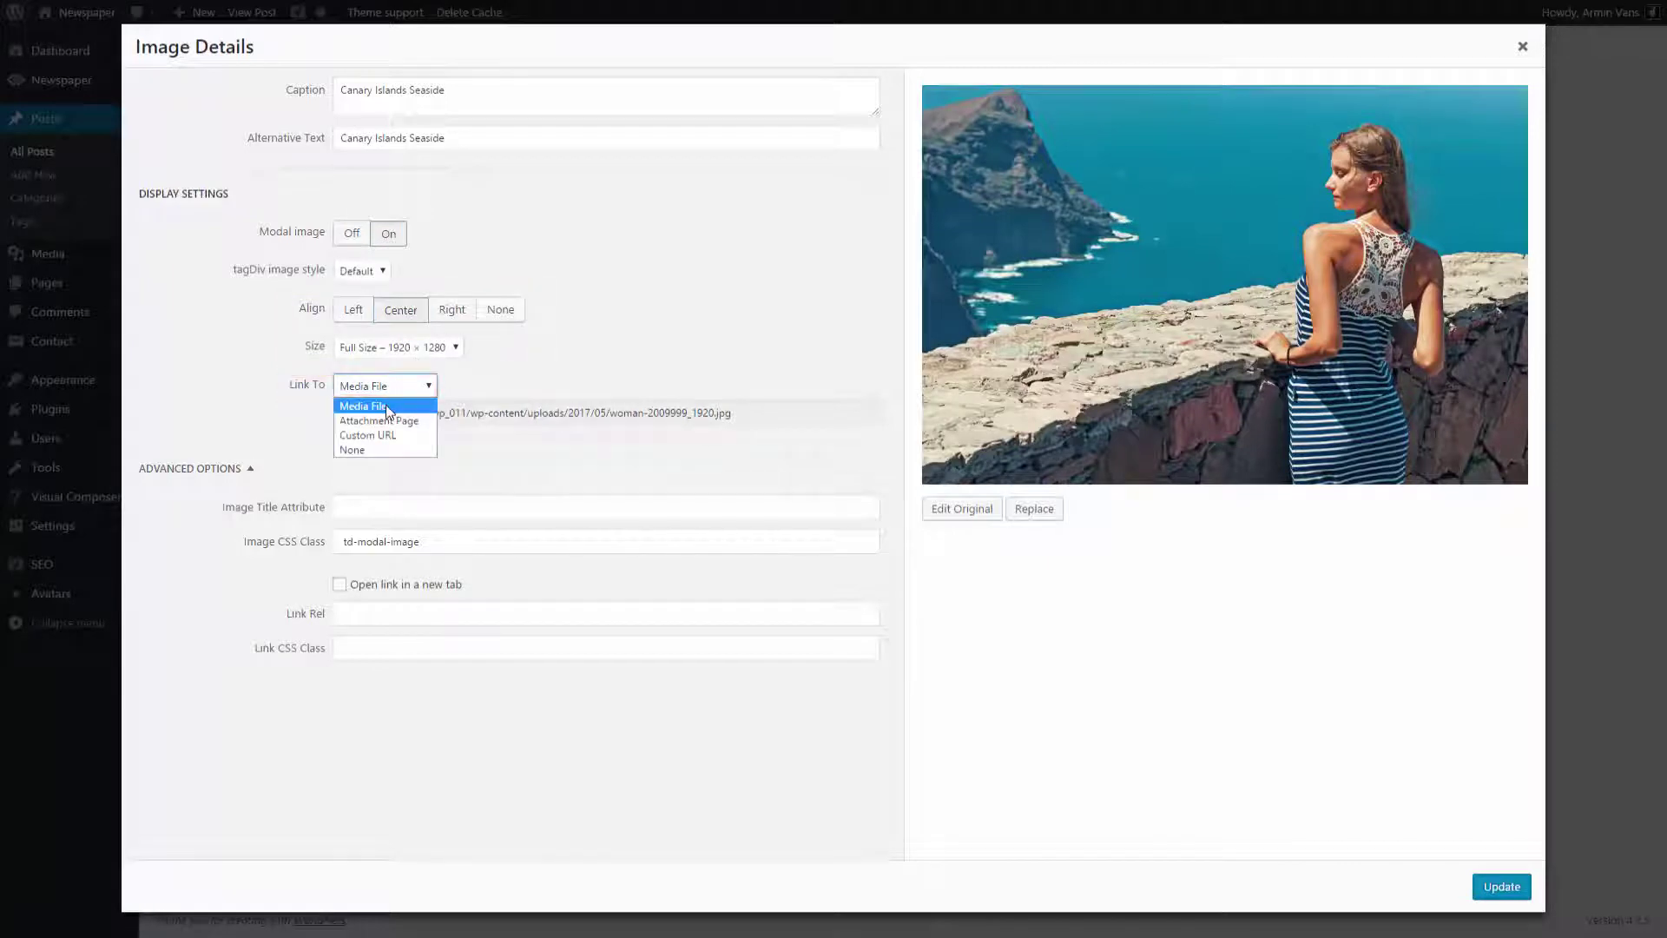
{"action": "left_click", "coordinate": [388, 407]}
{"action": "left_click", "coordinate": [1496, 885]}
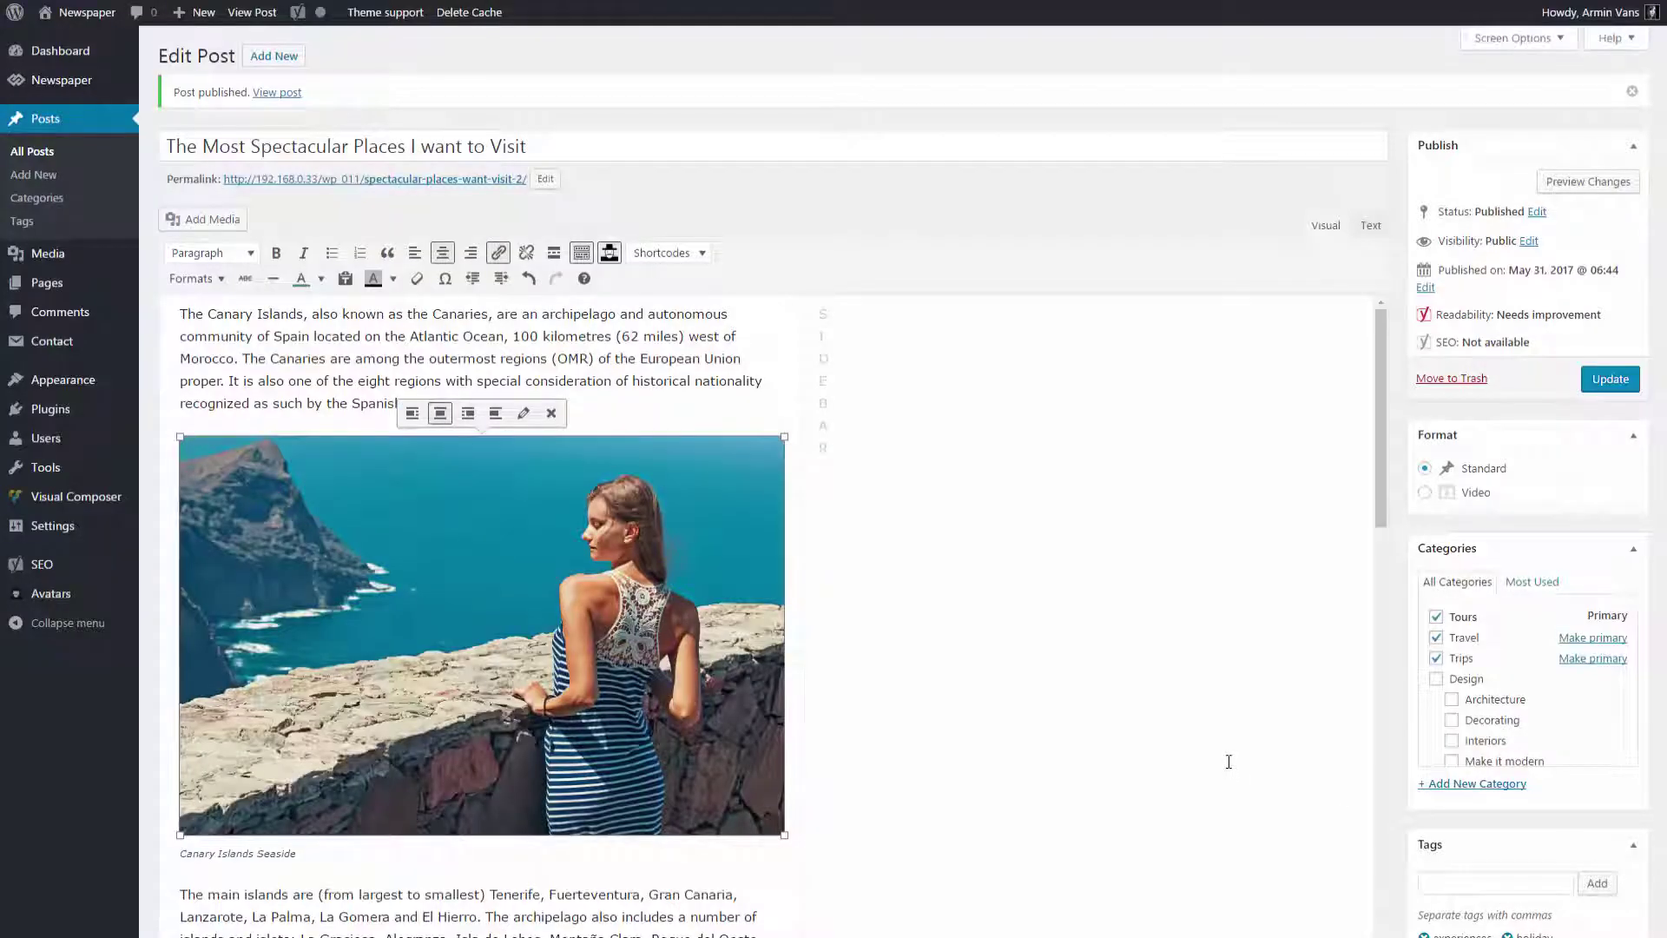
{"action": "left_click", "coordinate": [186, 316]}
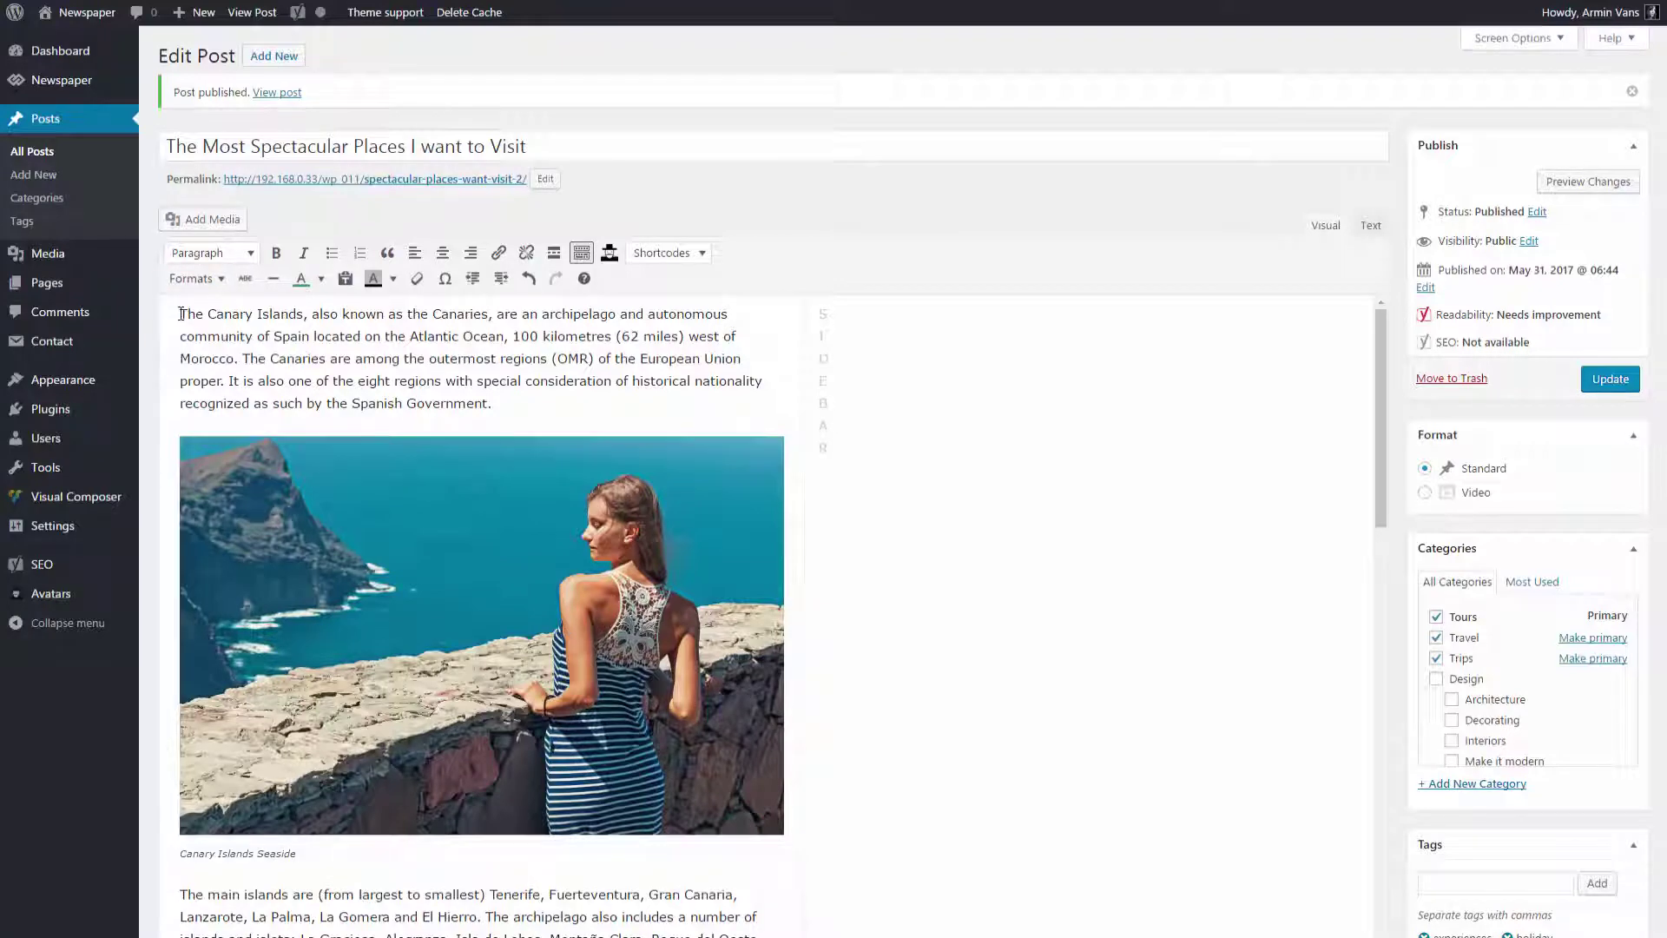
Step: Make the opening letter T a Bold drop cap, discarding a trial Box drop cap
{"action": "left_click_drag", "start_coordinate": [186, 314], "coordinate": [180, 314]}
{"action": "left_click", "coordinate": [195, 278]}
{"action": "mouse_move", "coordinate": [226, 422]}
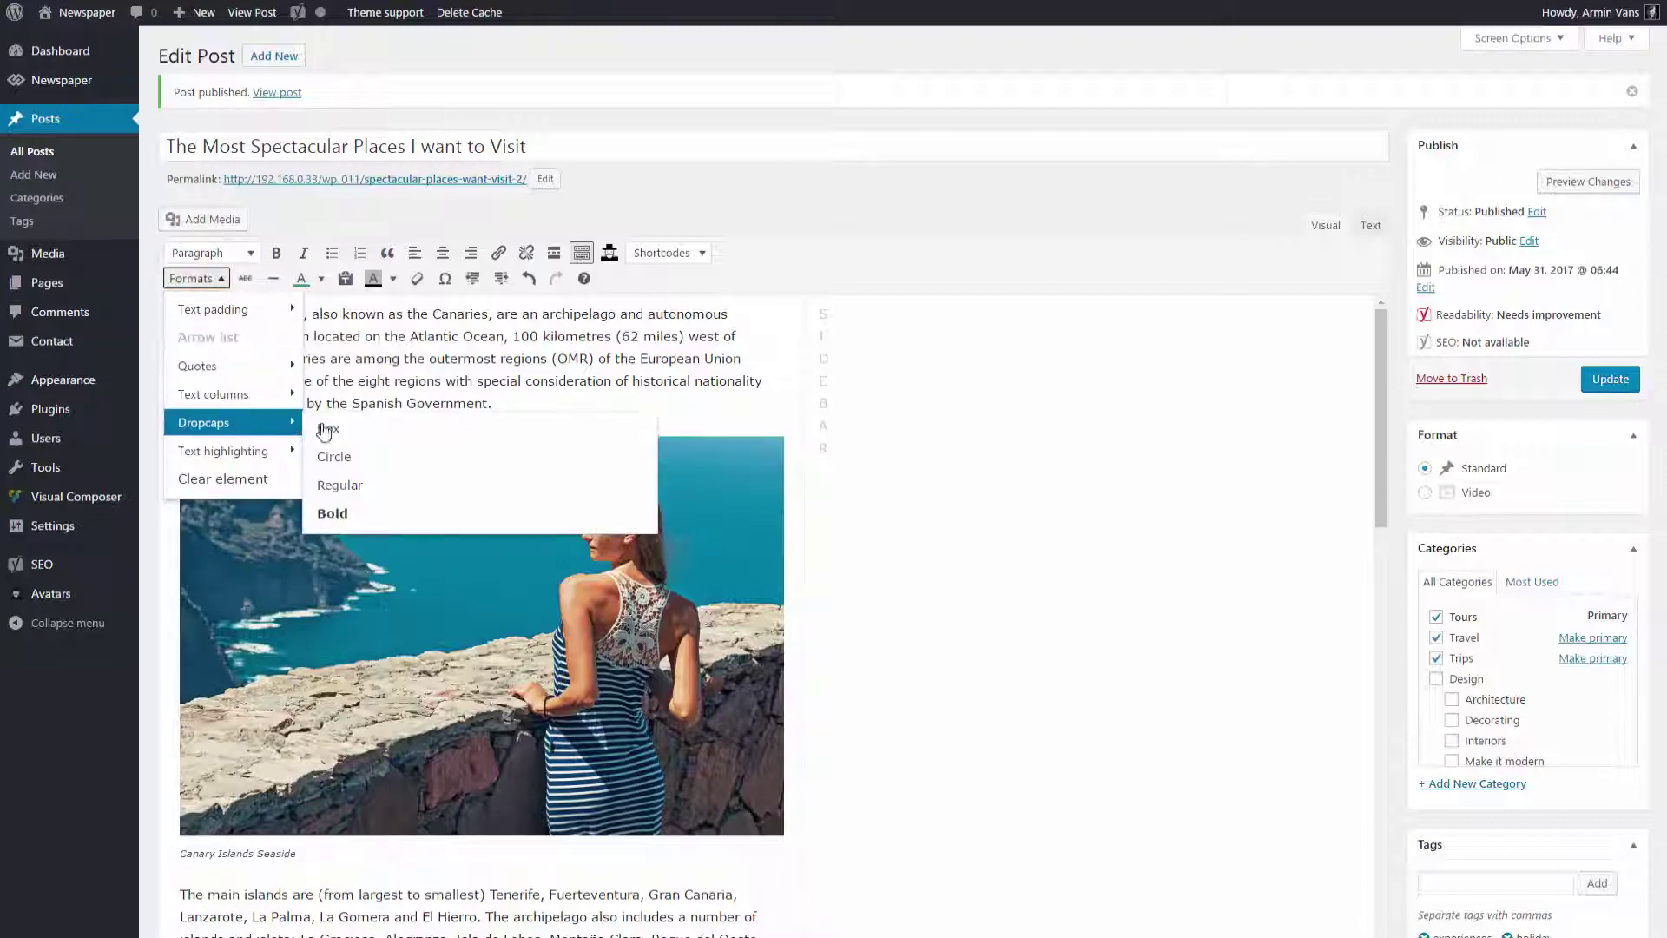
{"action": "left_click", "coordinate": [339, 432]}
{"action": "left_click", "coordinate": [300, 380]}
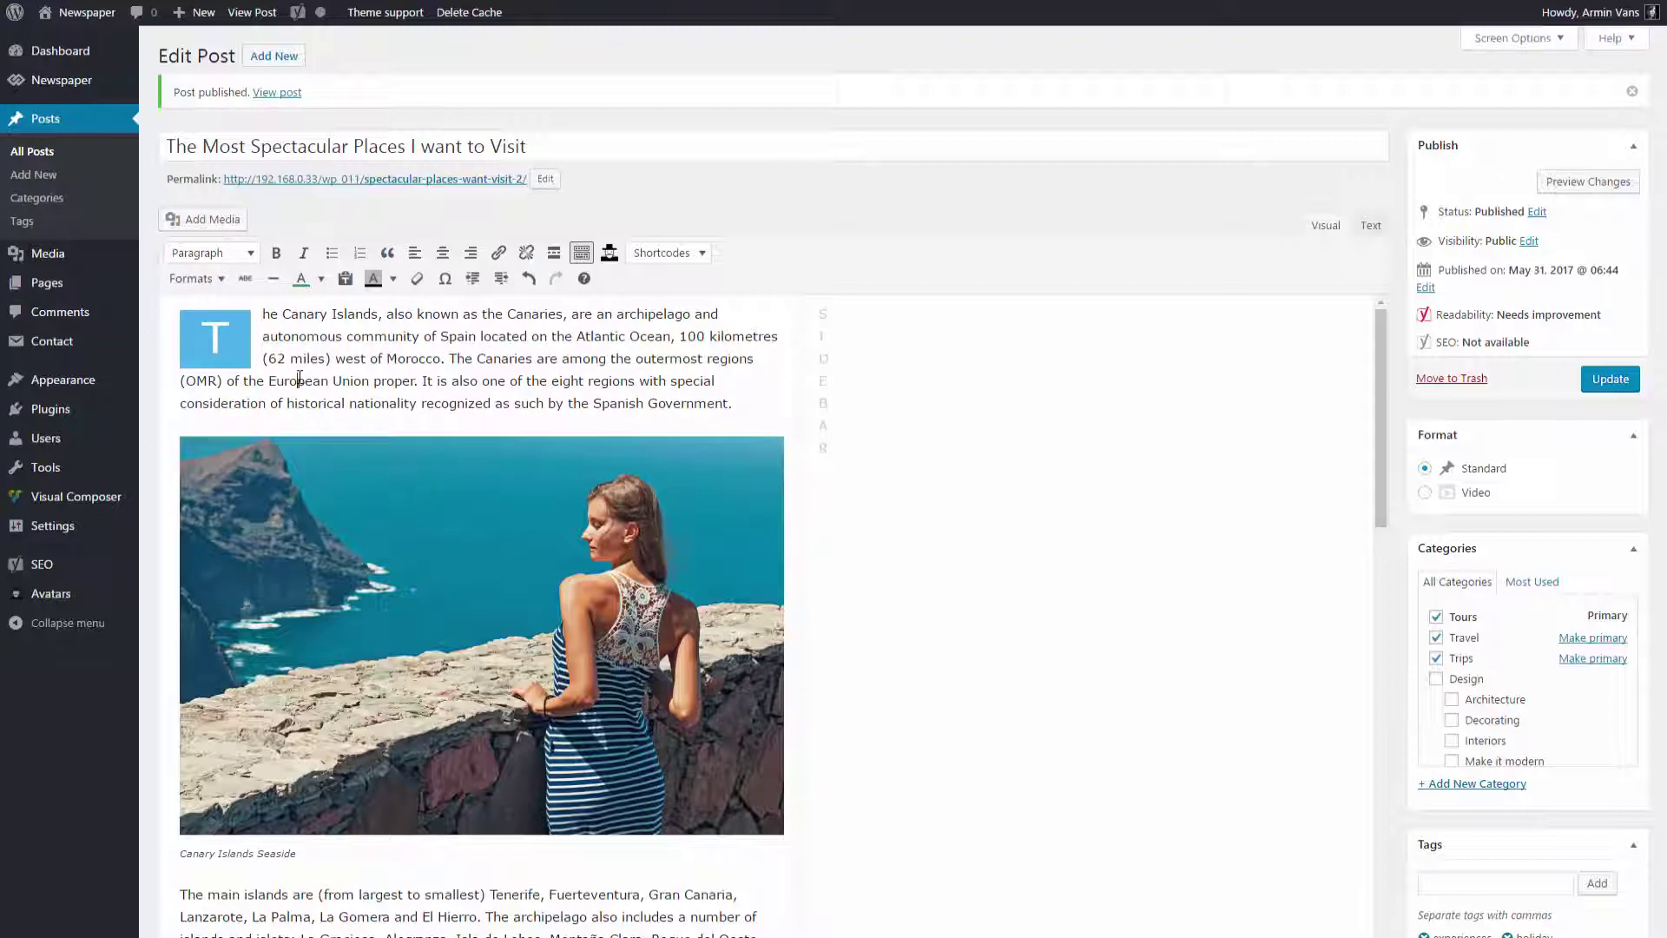
{"action": "key", "text": "ctrl+z"}
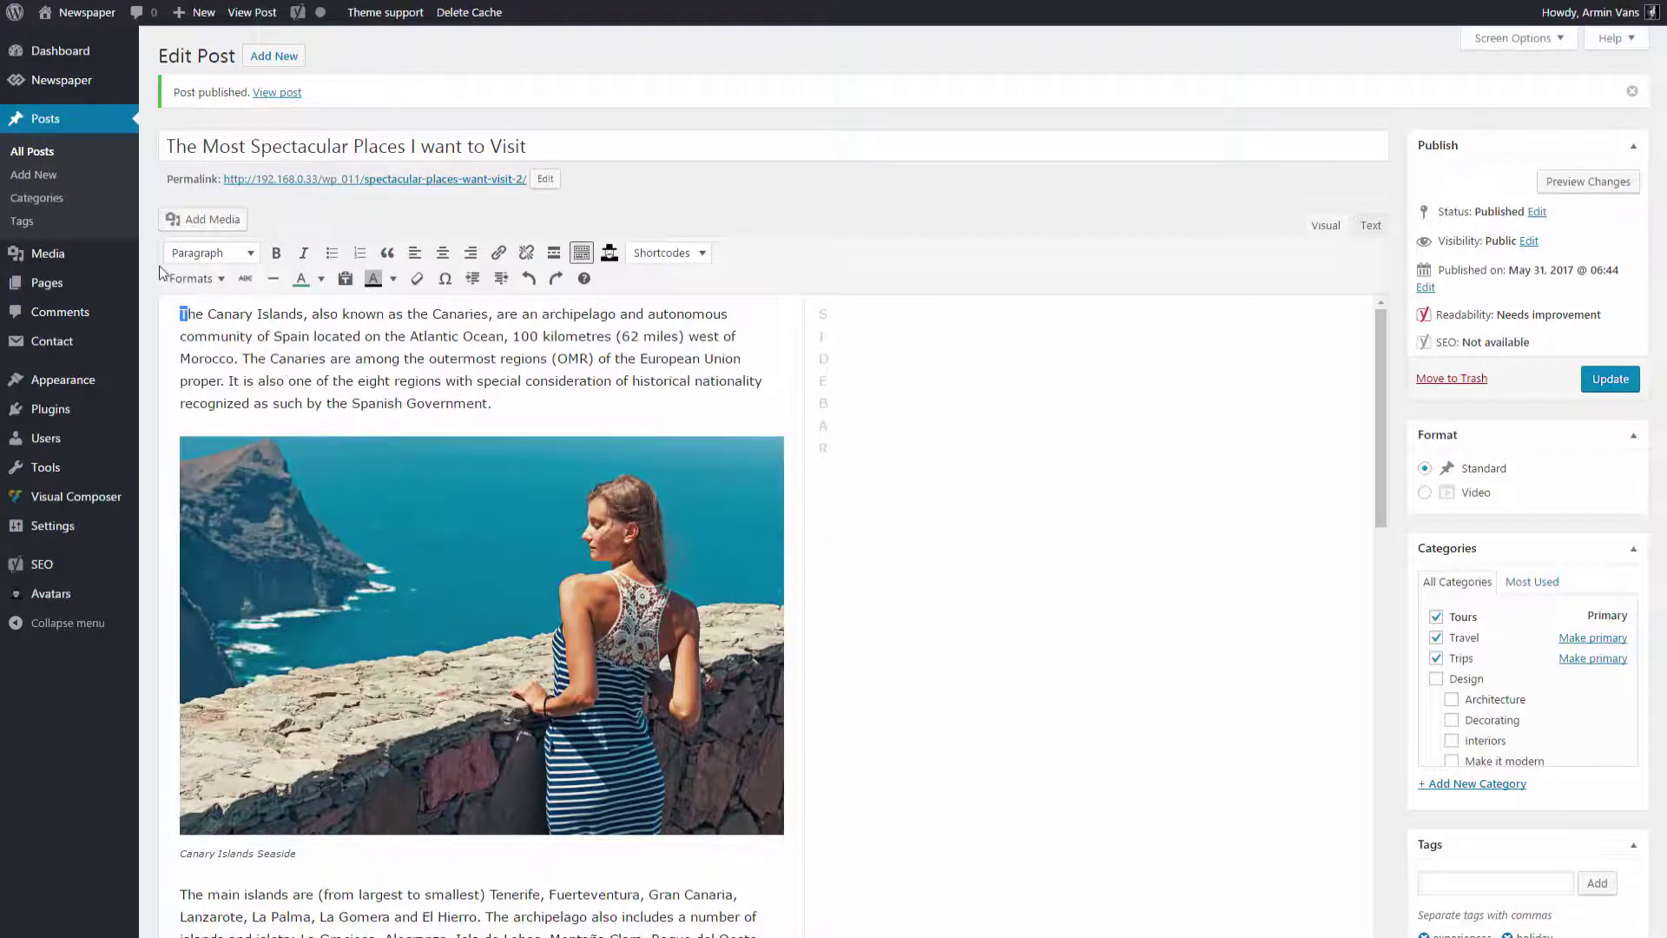
{"action": "left_click", "coordinate": [191, 278]}
{"action": "mouse_move", "coordinate": [224, 425]}
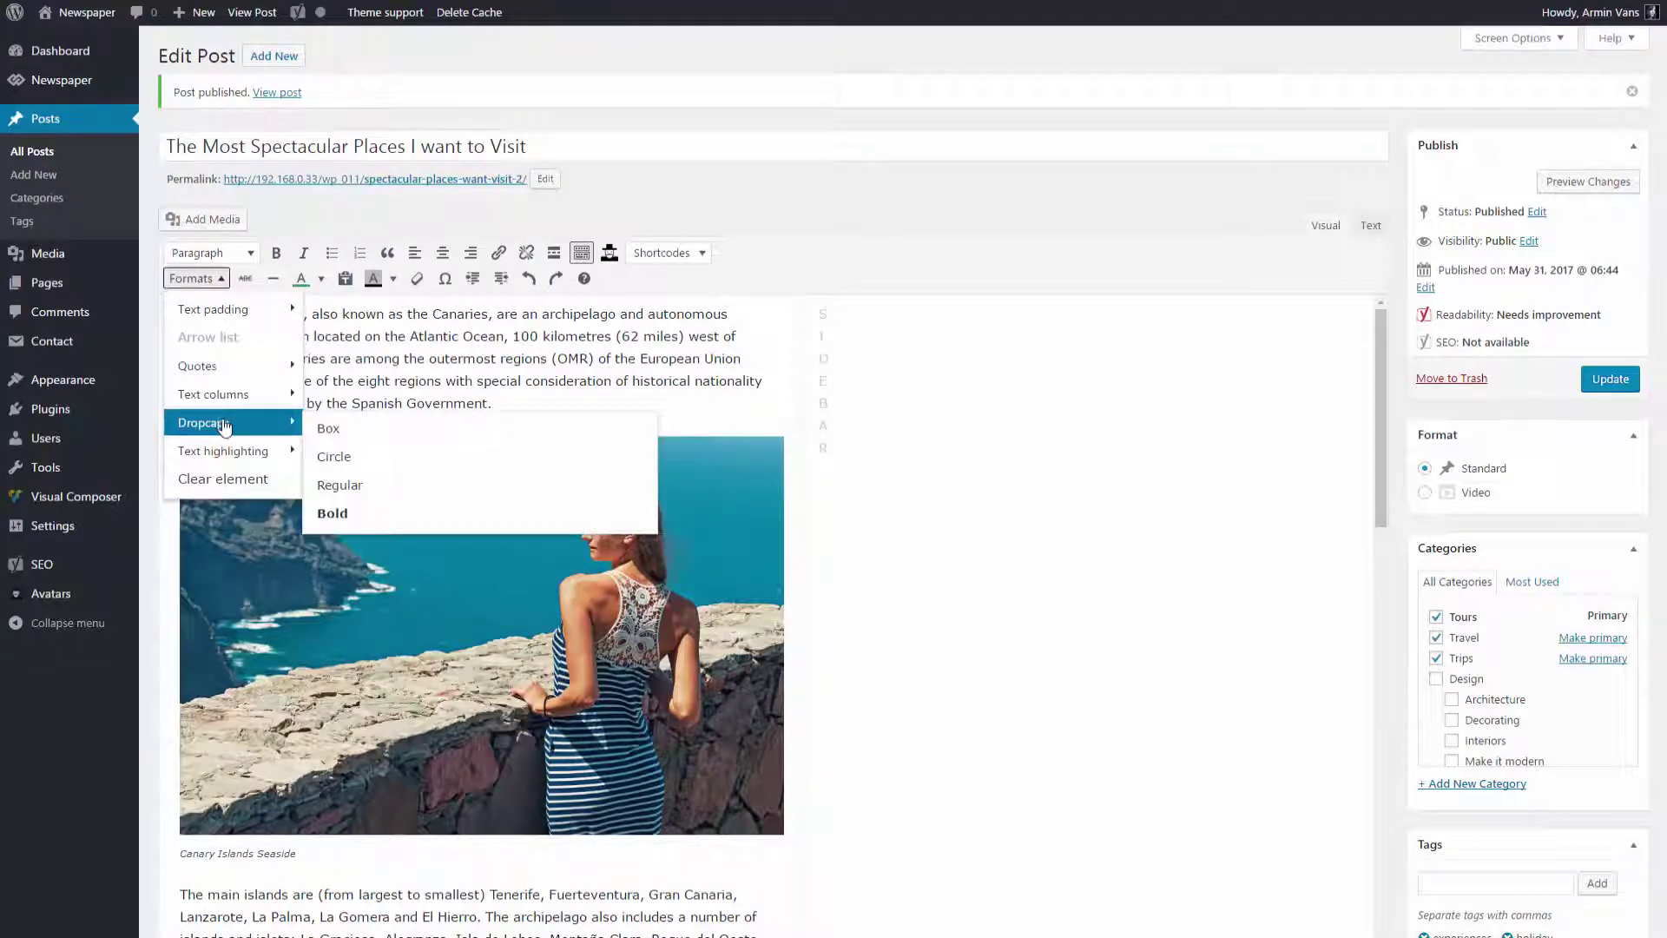
{"action": "left_click", "coordinate": [333, 513]}
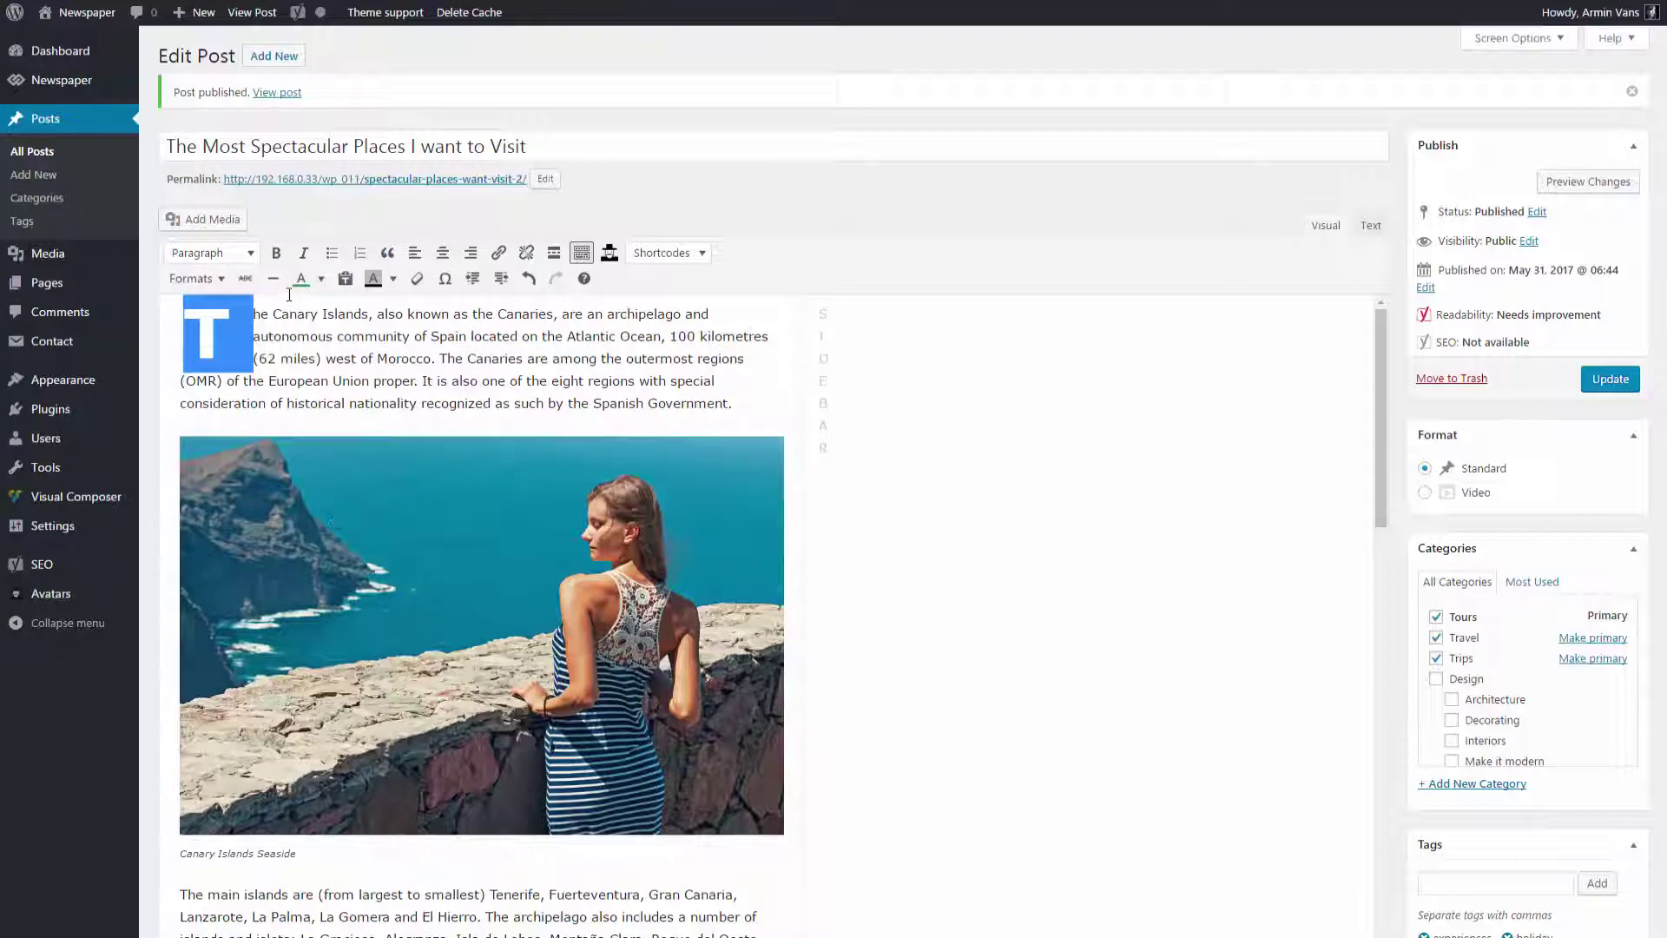
{"action": "left_click", "coordinate": [252, 331]}
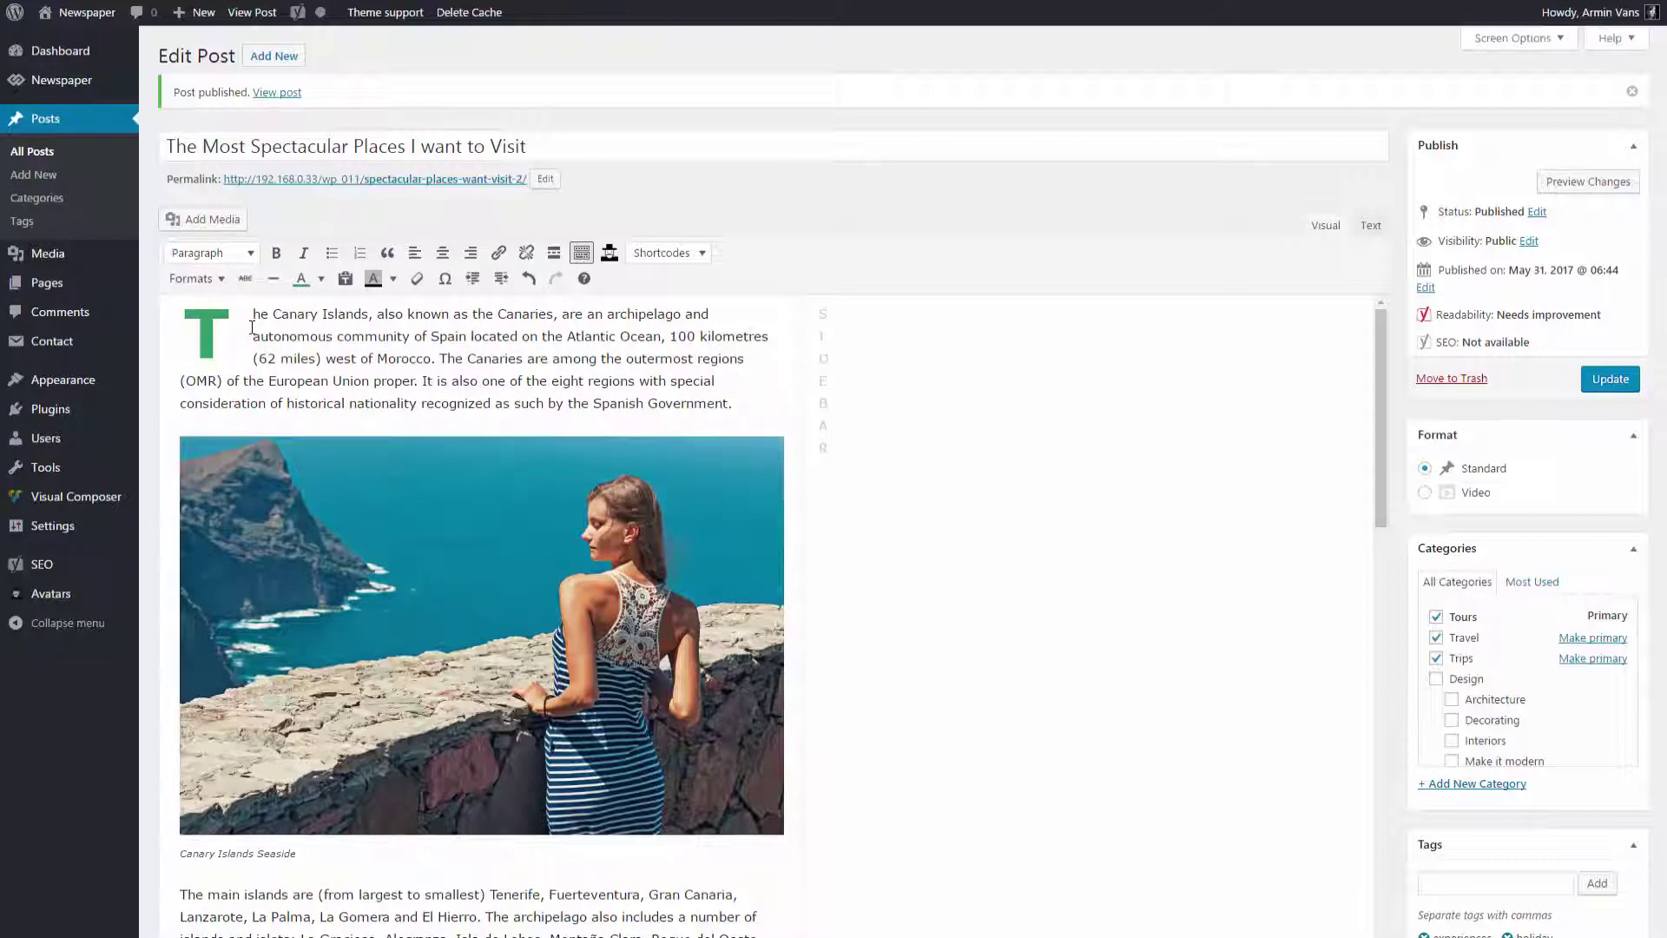
{"action": "scroll", "coordinate": [252, 328], "scroll_direction": "down", "scroll_amount": 4}
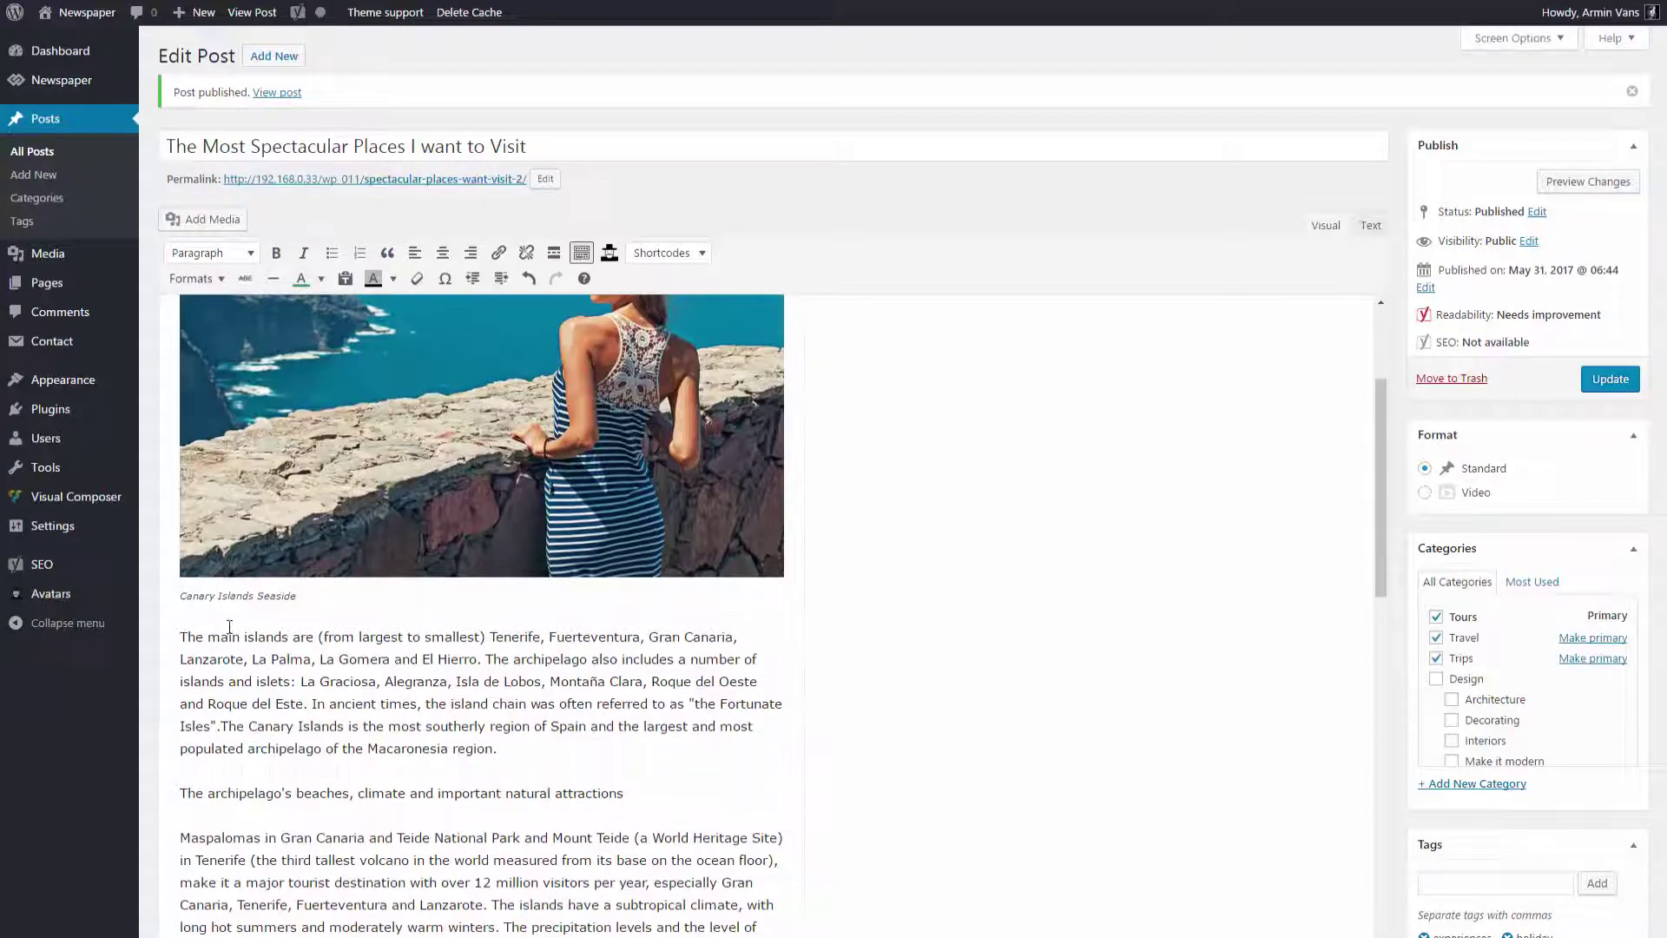
Step: Style the beaches-and-climate line as Pull quote left, after undoing a trial Heading 2
{"action": "left_click_drag", "start_coordinate": [627, 706], "coordinate": [169, 694]}
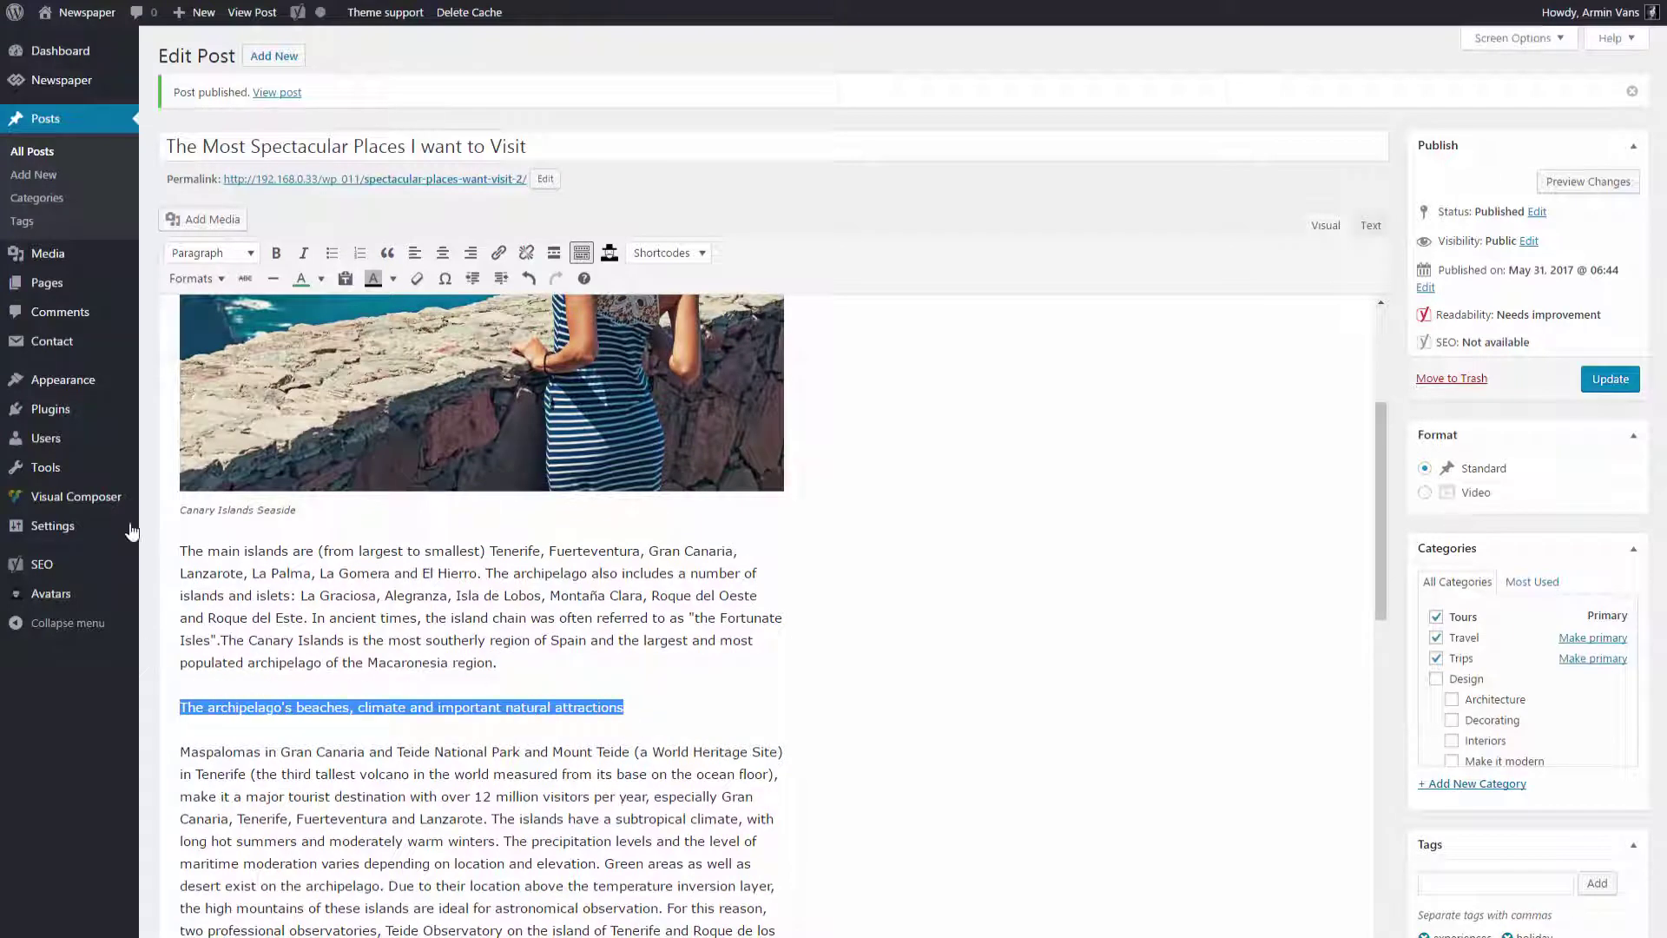
{"action": "left_click", "coordinate": [208, 252]}
{"action": "left_click", "coordinate": [179, 373]}
{"action": "left_click", "coordinate": [187, 652]}
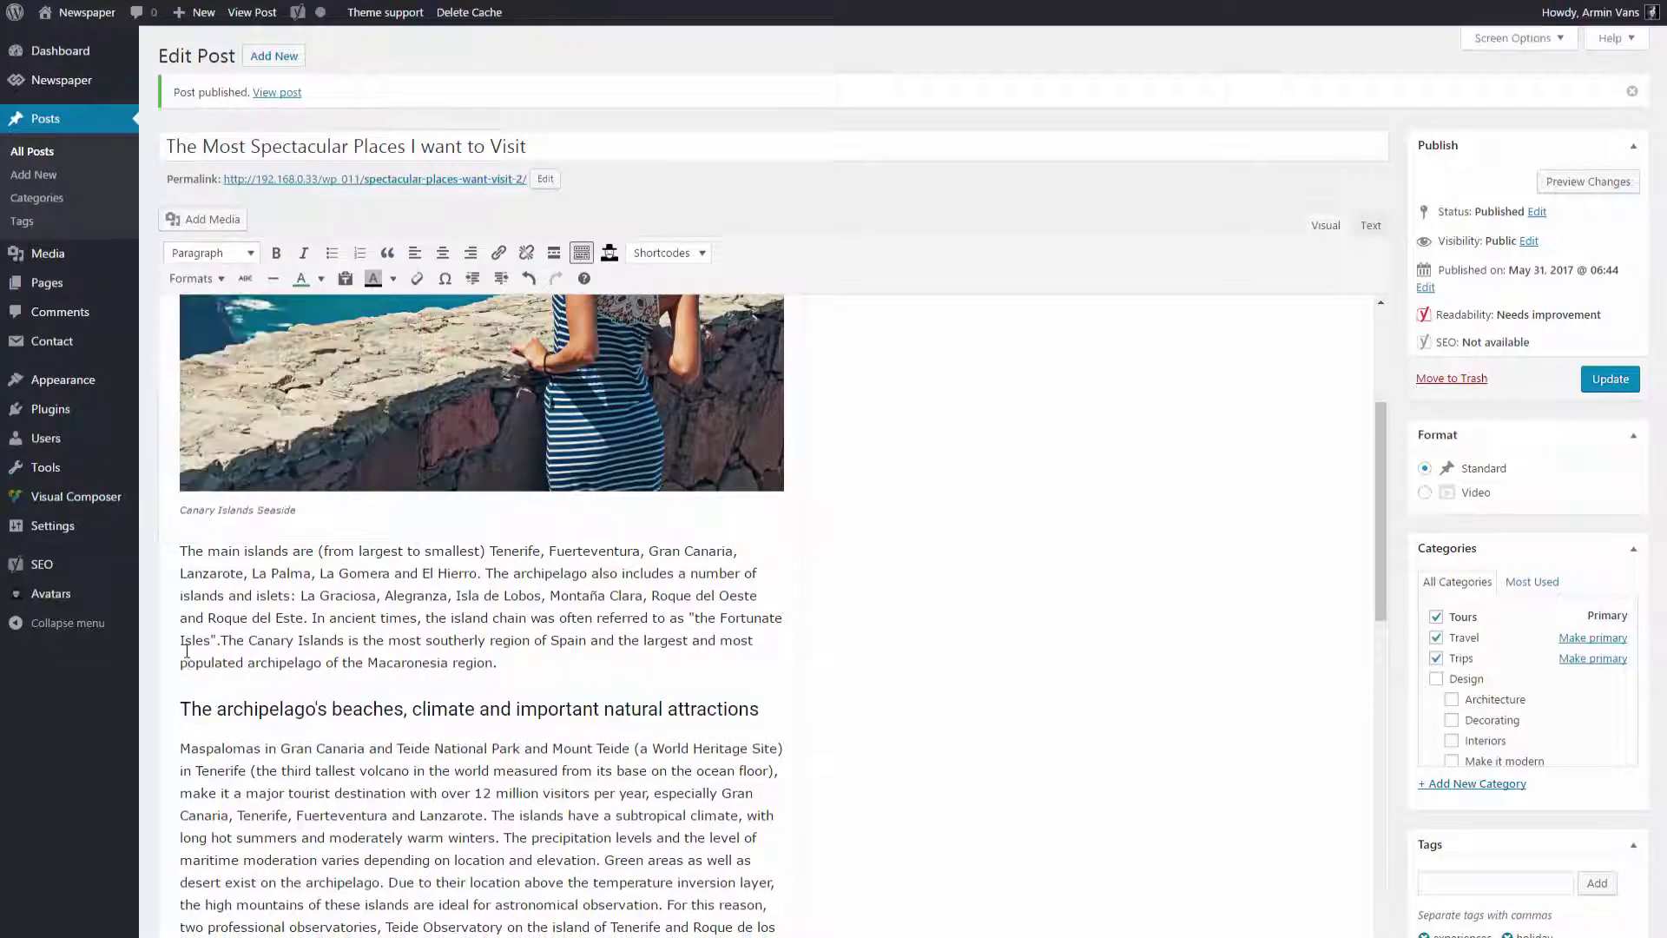
{"action": "key", "text": "ctrl+z"}
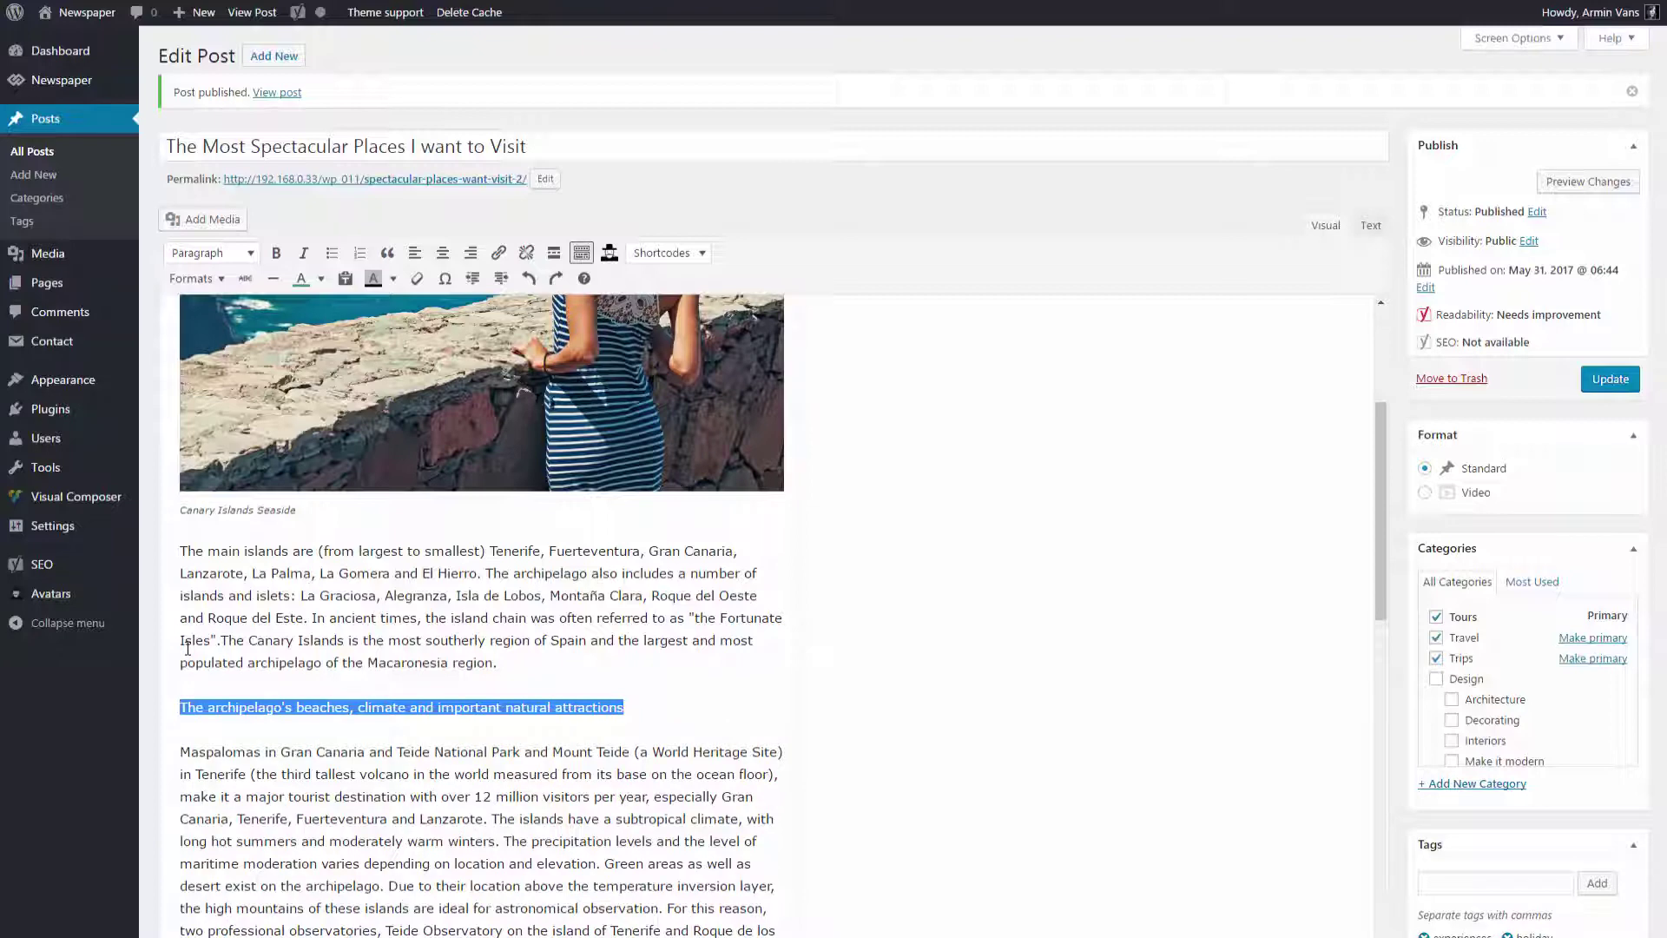
{"action": "left_click", "coordinate": [193, 277]}
{"action": "mouse_move", "coordinate": [200, 365]}
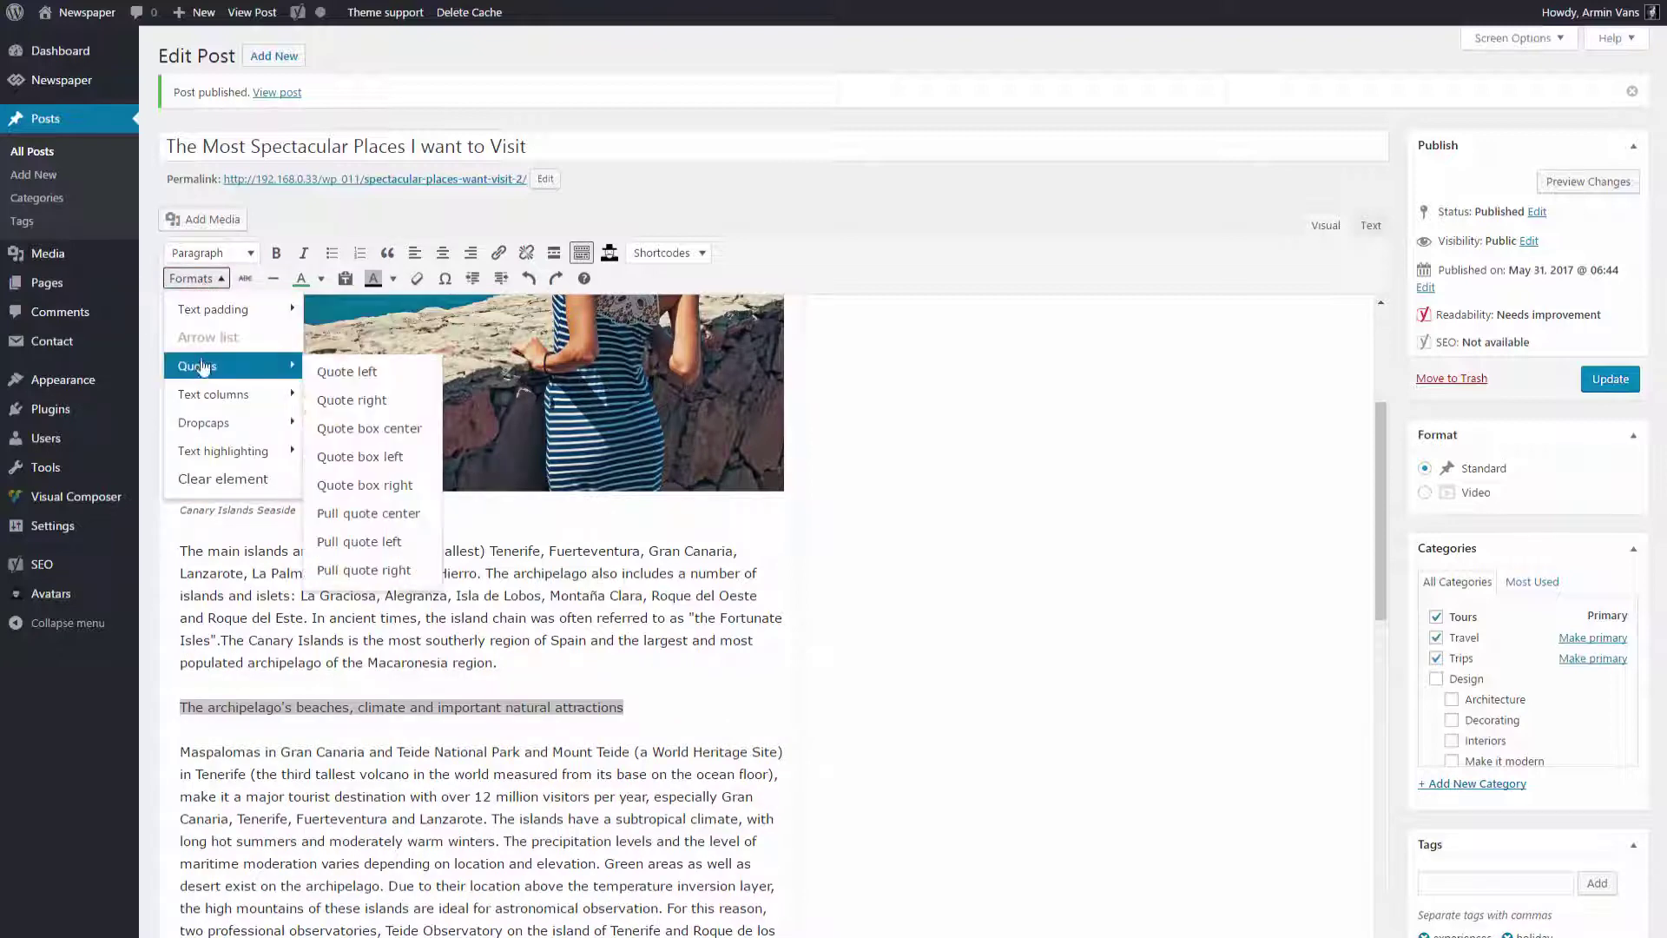
{"action": "left_click", "coordinate": [357, 542]}
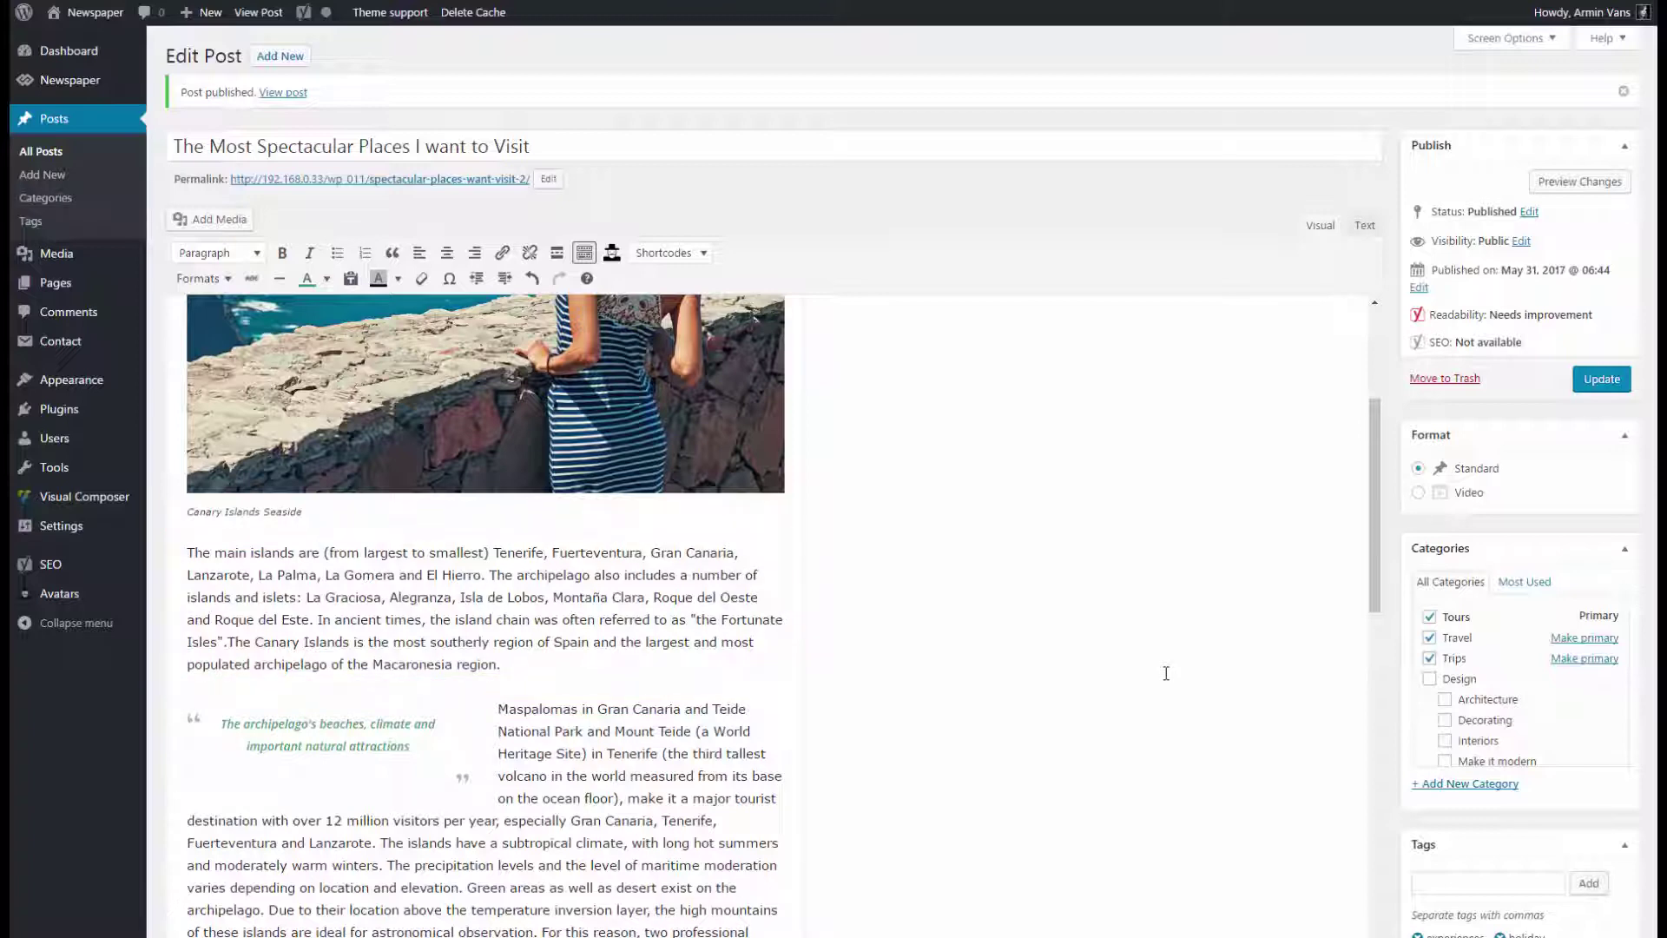
Step: Wrap the seaside photo, its caption and the islands paragraph in Quote box right
{"action": "scroll", "coordinate": [1166, 673], "scroll_direction": "up", "scroll_amount": 2}
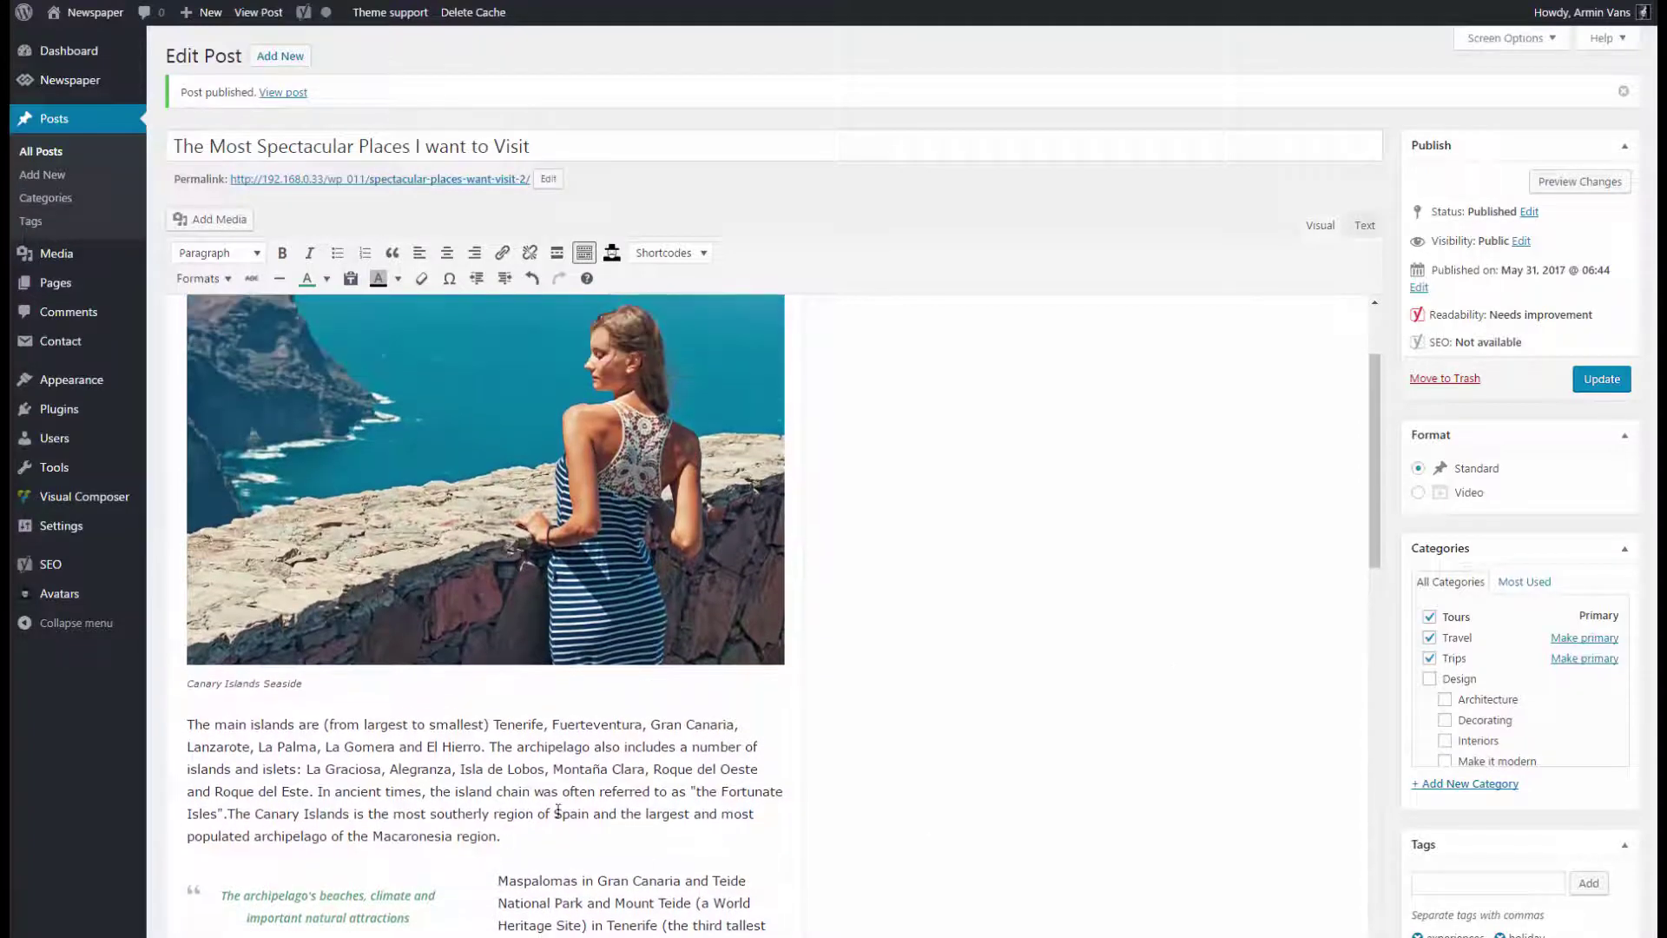
{"action": "left_click_drag", "start_coordinate": [516, 838], "coordinate": [247, 560]}
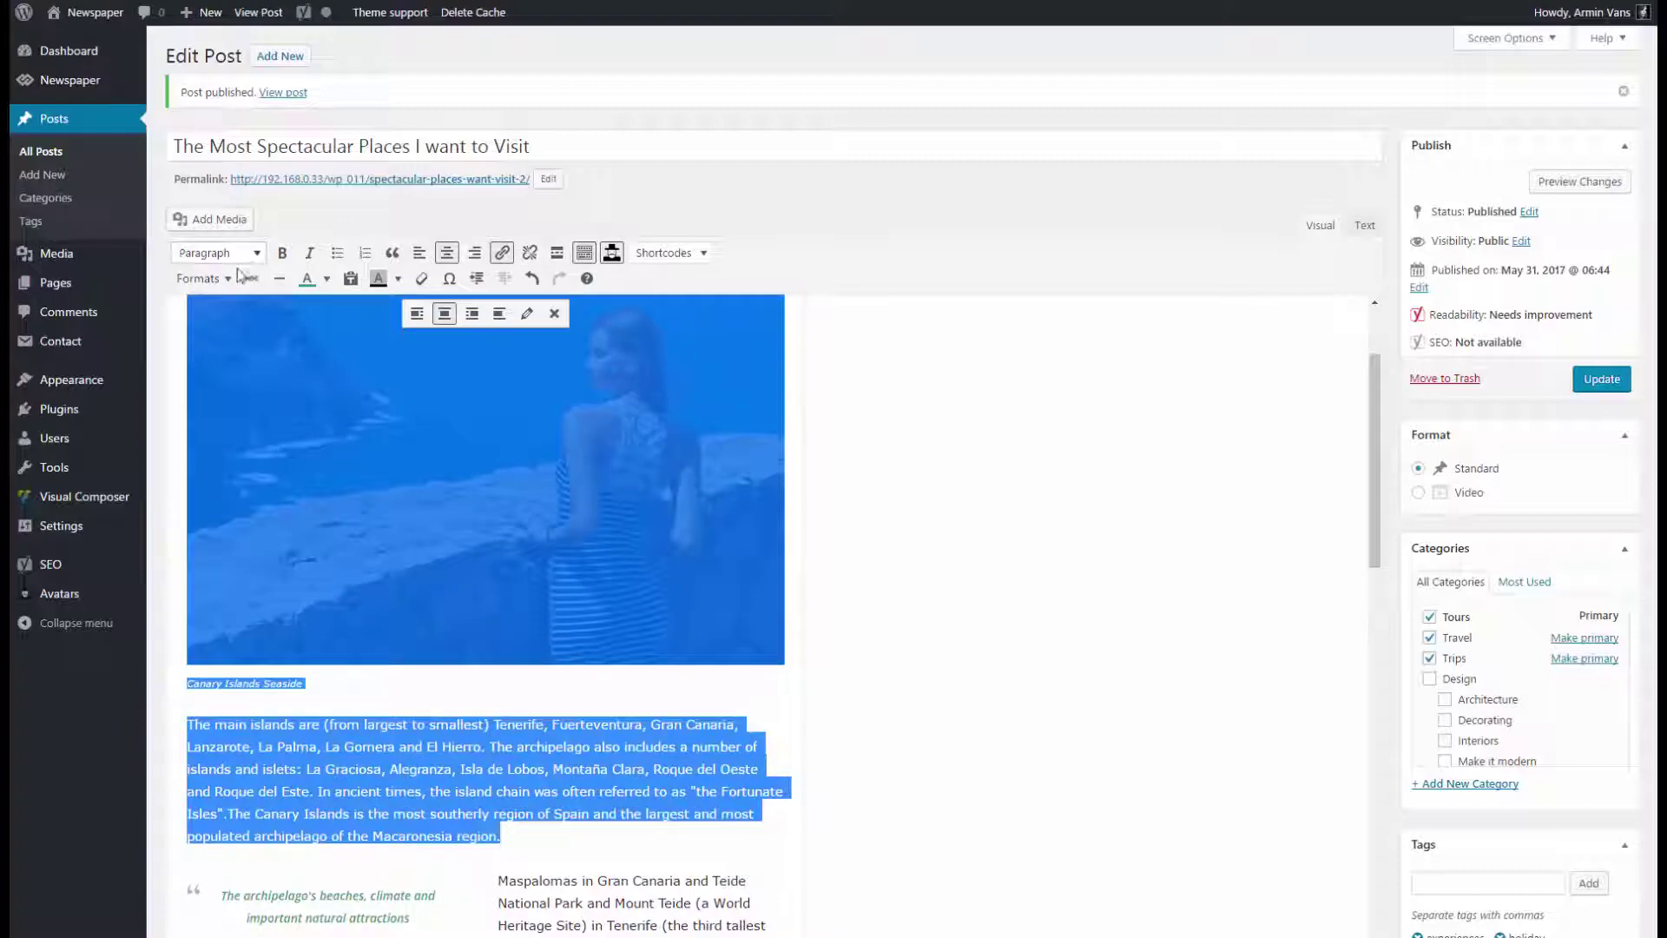
{"action": "left_click", "coordinate": [201, 277]}
{"action": "mouse_move", "coordinate": [222, 367]}
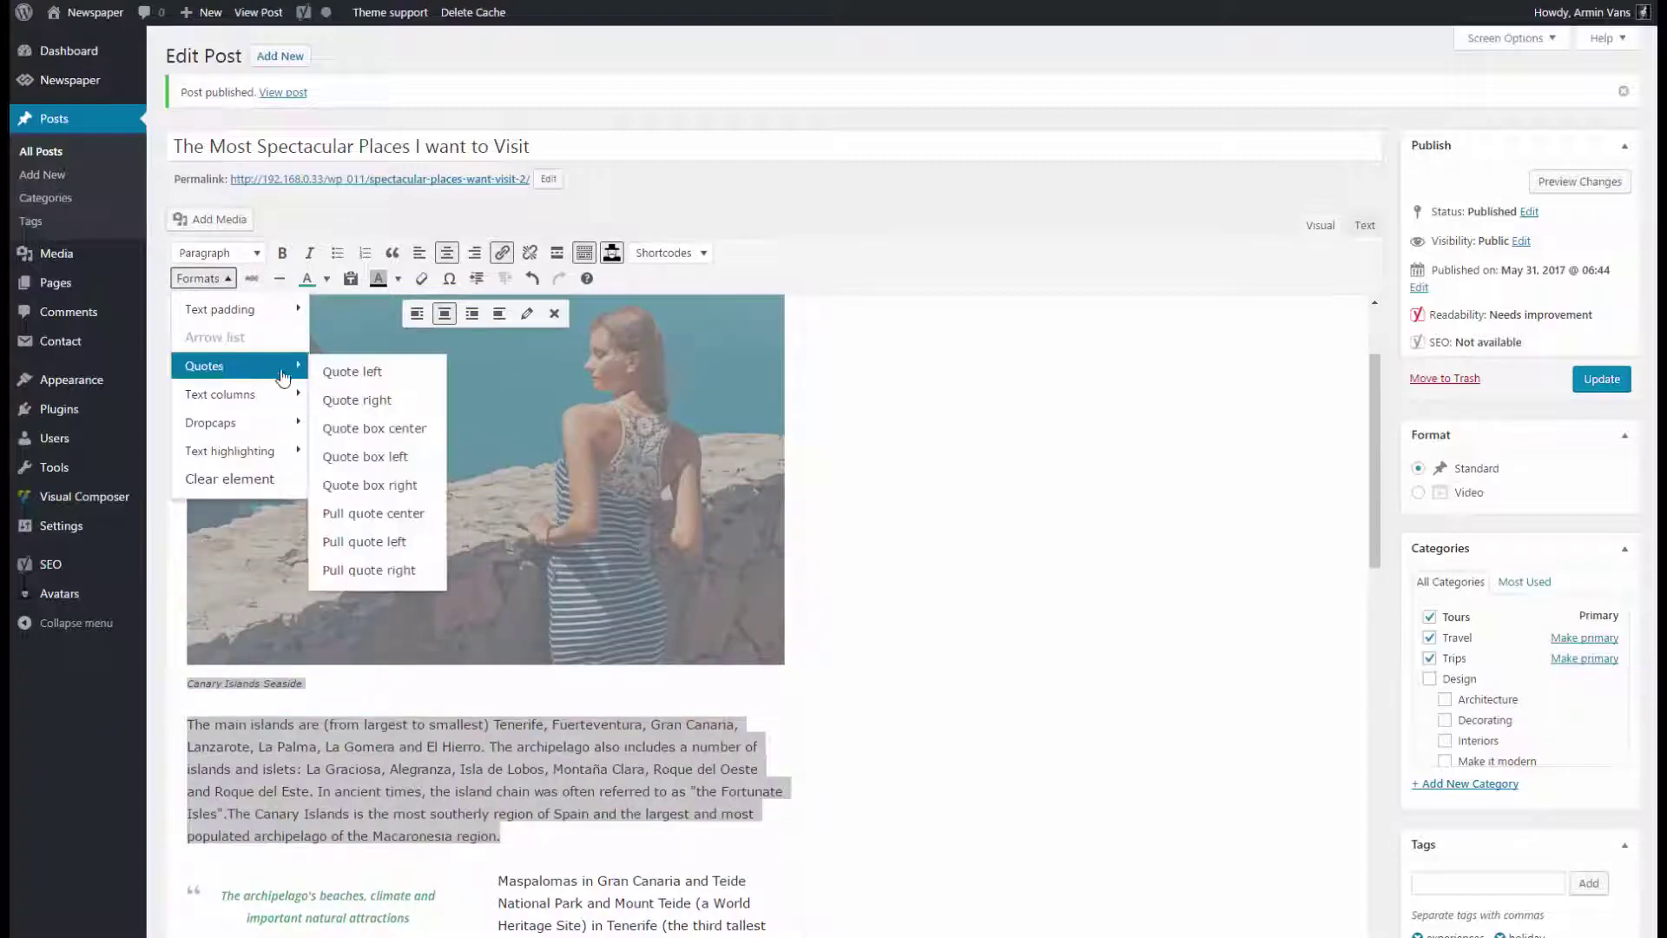
{"action": "left_click", "coordinate": [391, 487]}
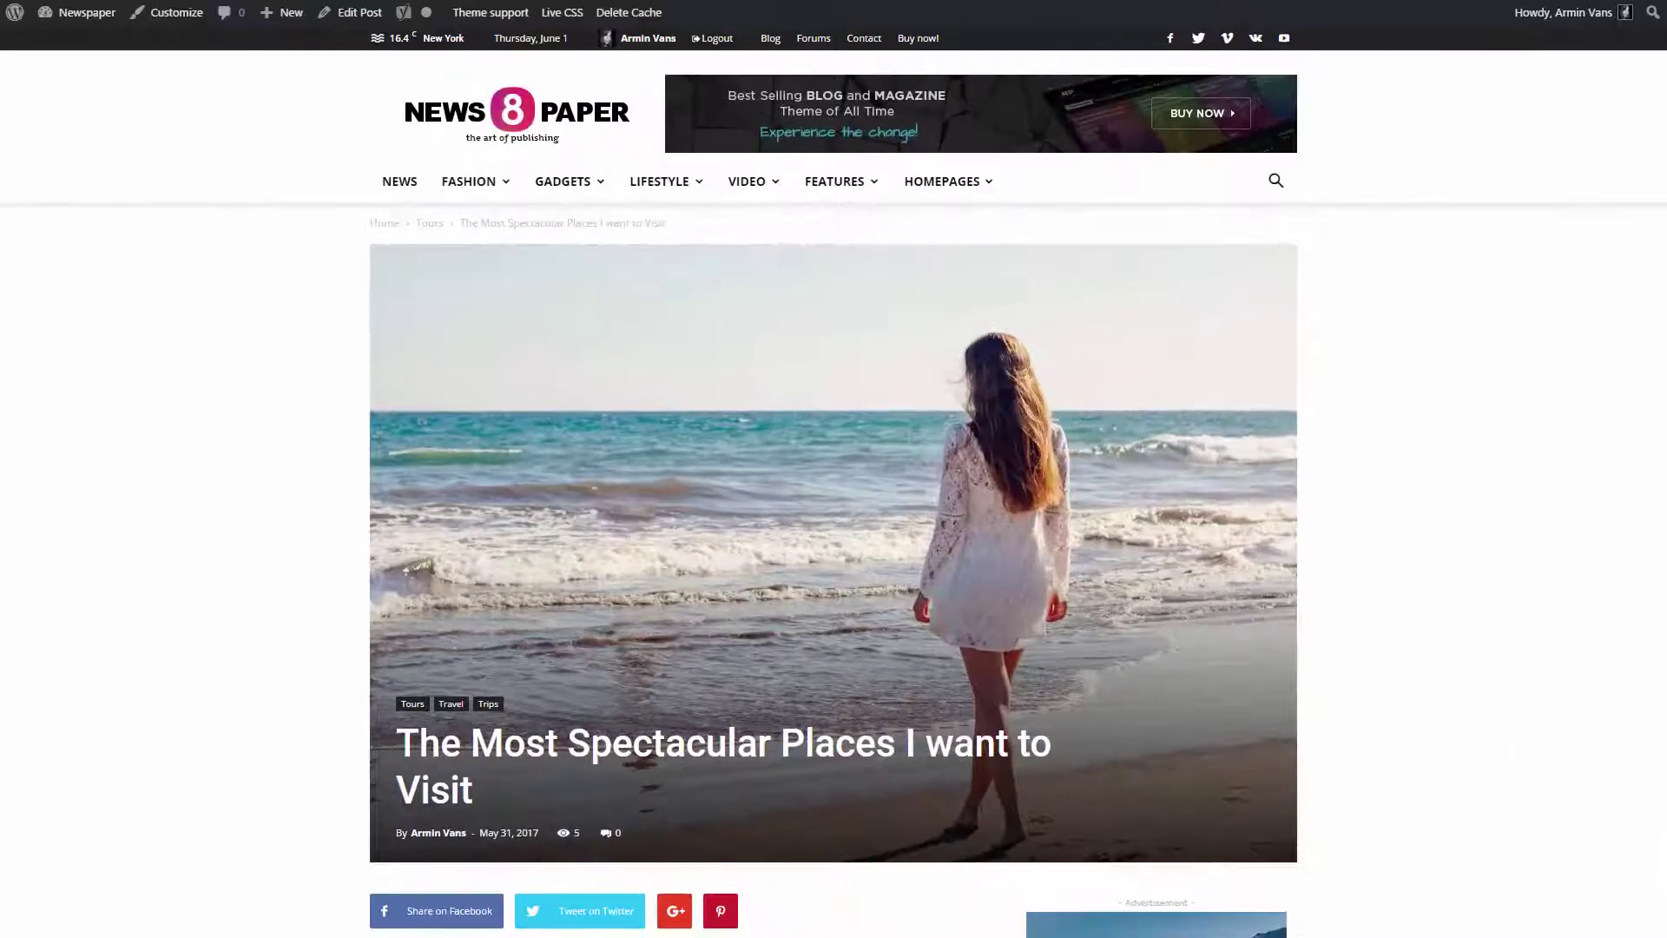
{"action": "scroll", "coordinate": [834, 521], "scroll_direction": "down", "scroll_amount": 1}
{"action": "scroll", "coordinate": [834, 521], "scroll_direction": "down", "scroll_amount": 3}
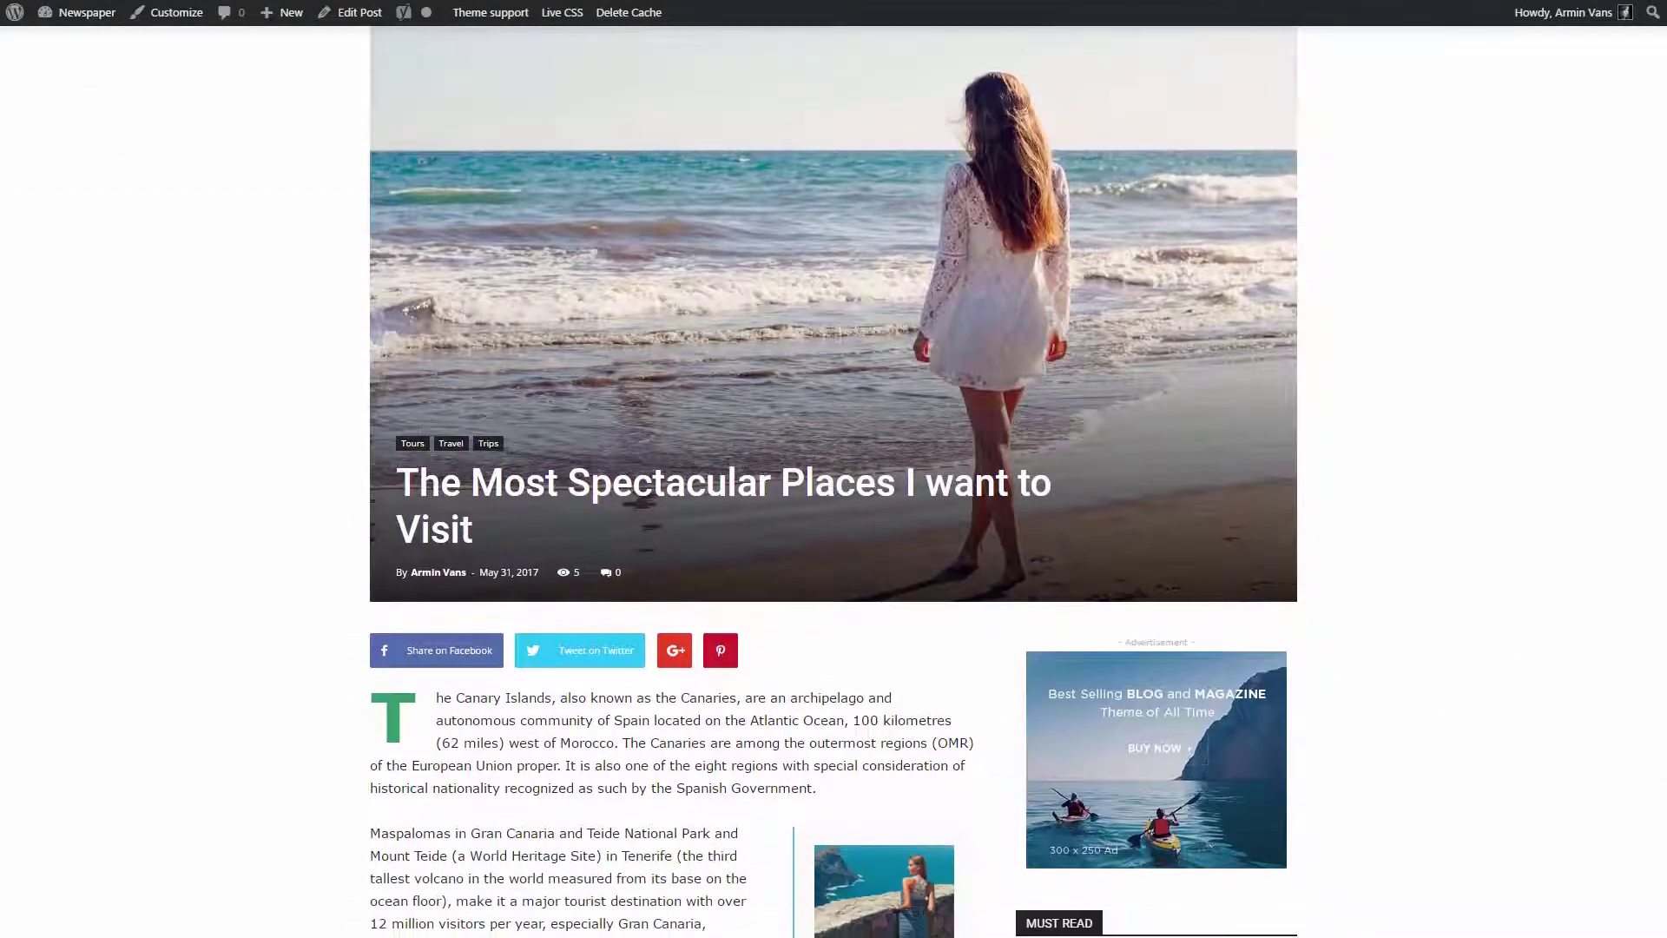
{"action": "scroll", "coordinate": [833, 520], "scroll_direction": "down", "scroll_amount": 3}
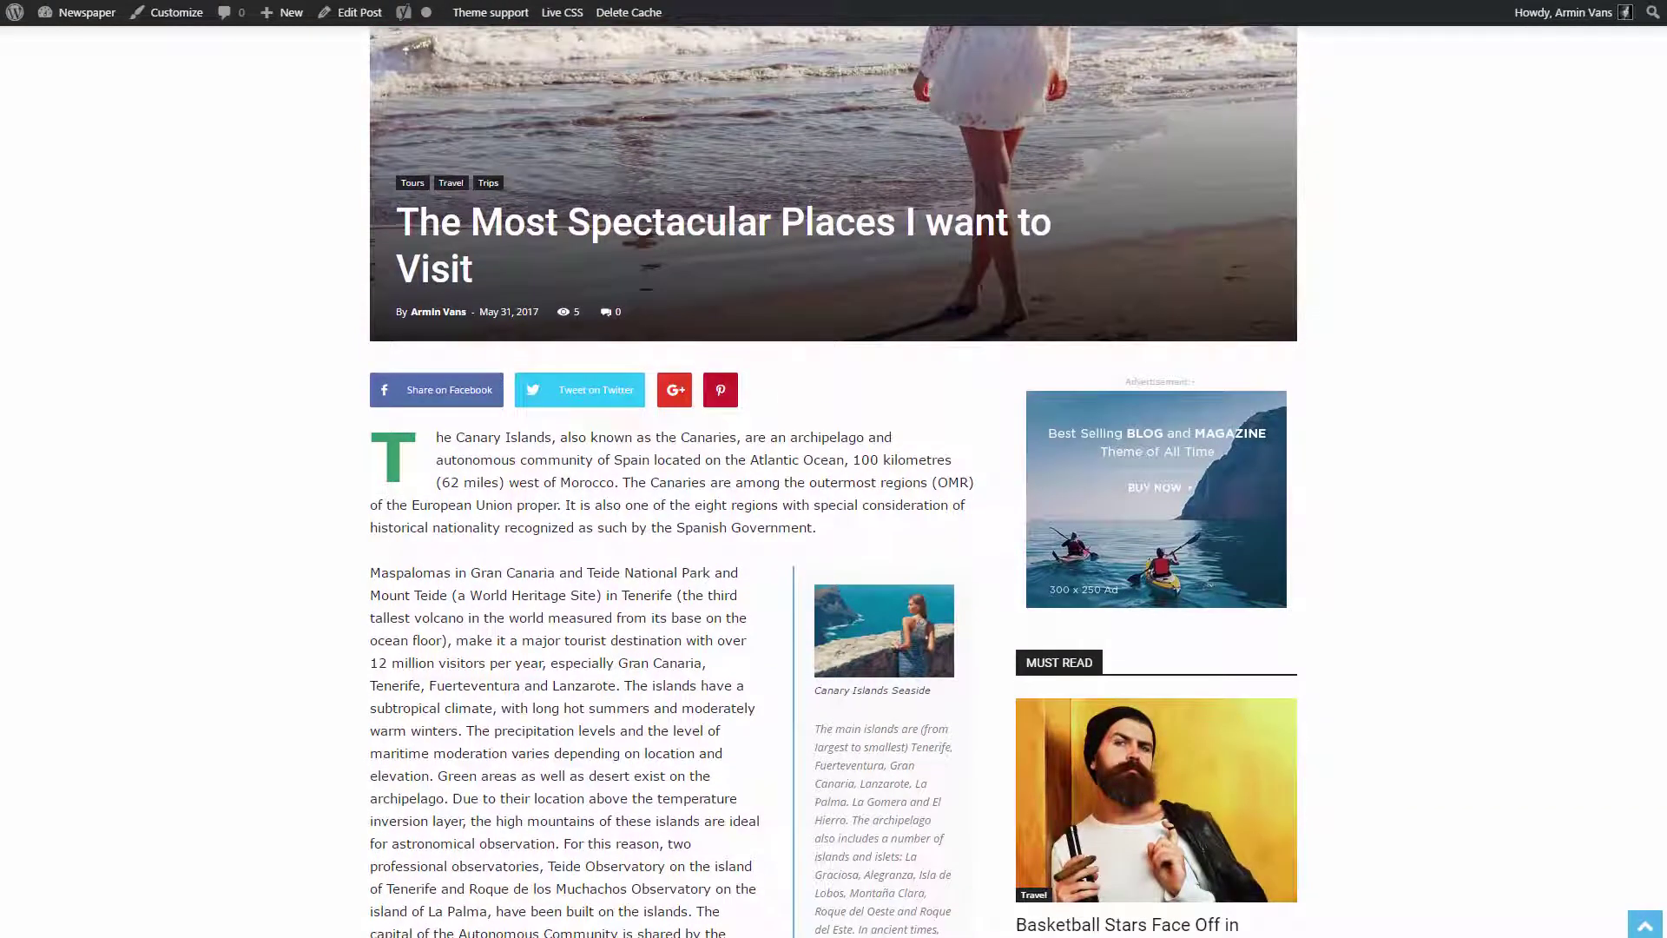
{"action": "scroll", "coordinate": [833, 521], "scroll_direction": "down", "scroll_amount": 2}
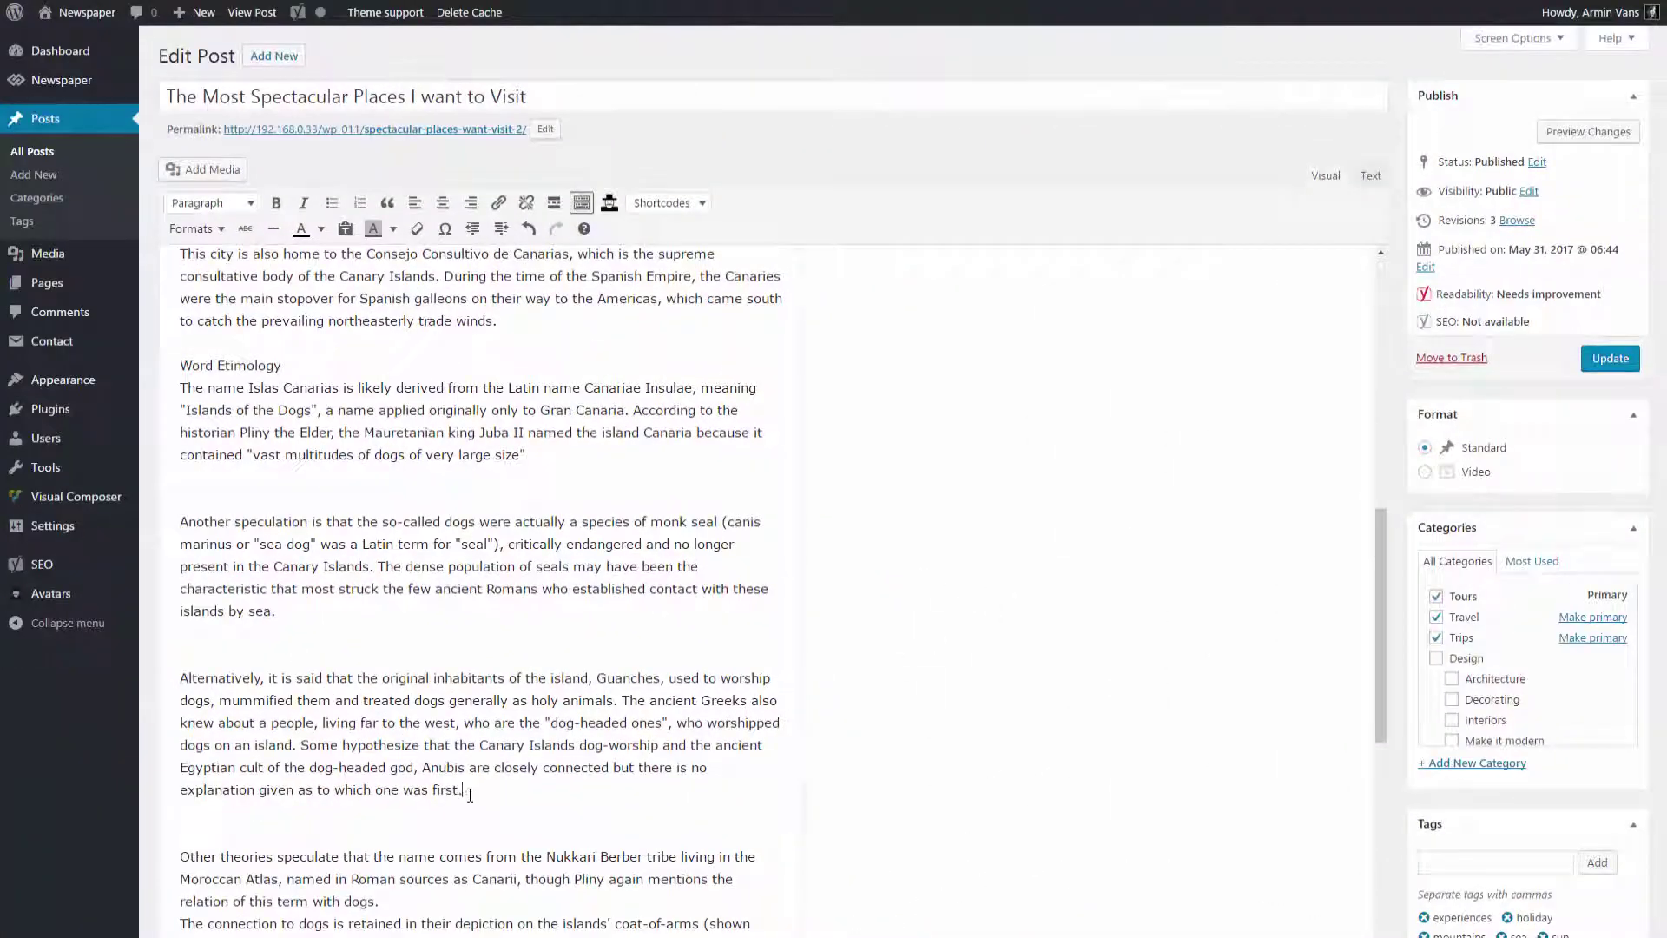
{"action": "left_click_drag", "start_coordinate": [469, 791], "coordinate": [172, 384]}
Step: Apply Text padding to the selected Word Etymology paragraphs
{"action": "left_click", "coordinate": [193, 228]}
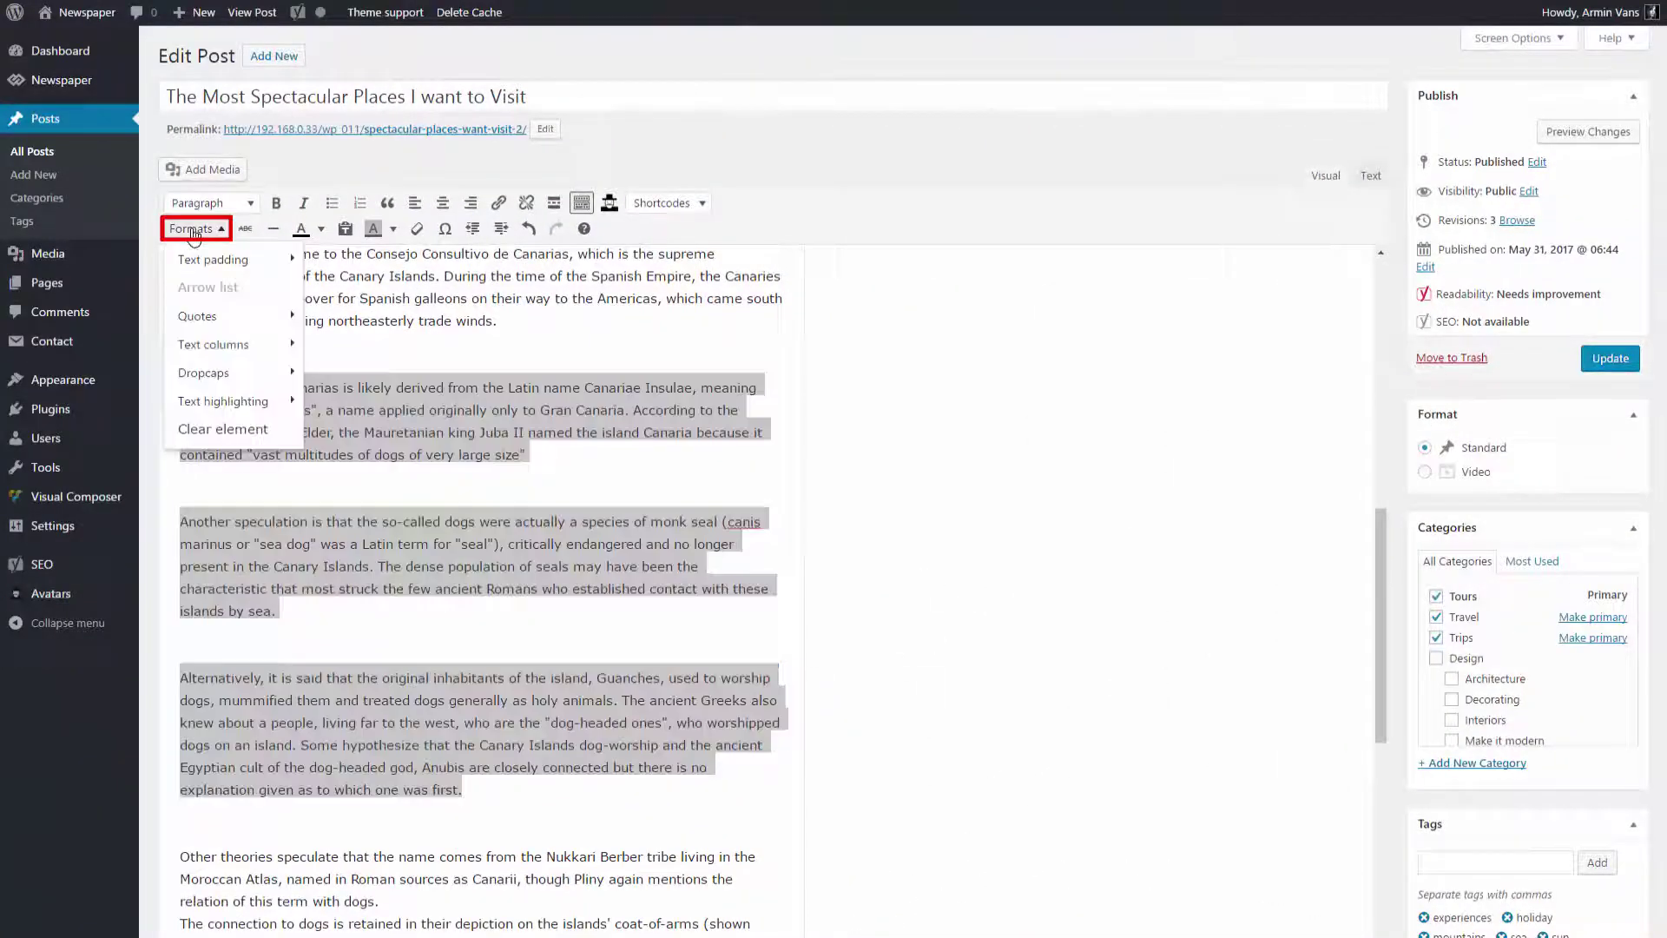
{"action": "mouse_move", "coordinate": [213, 260]}
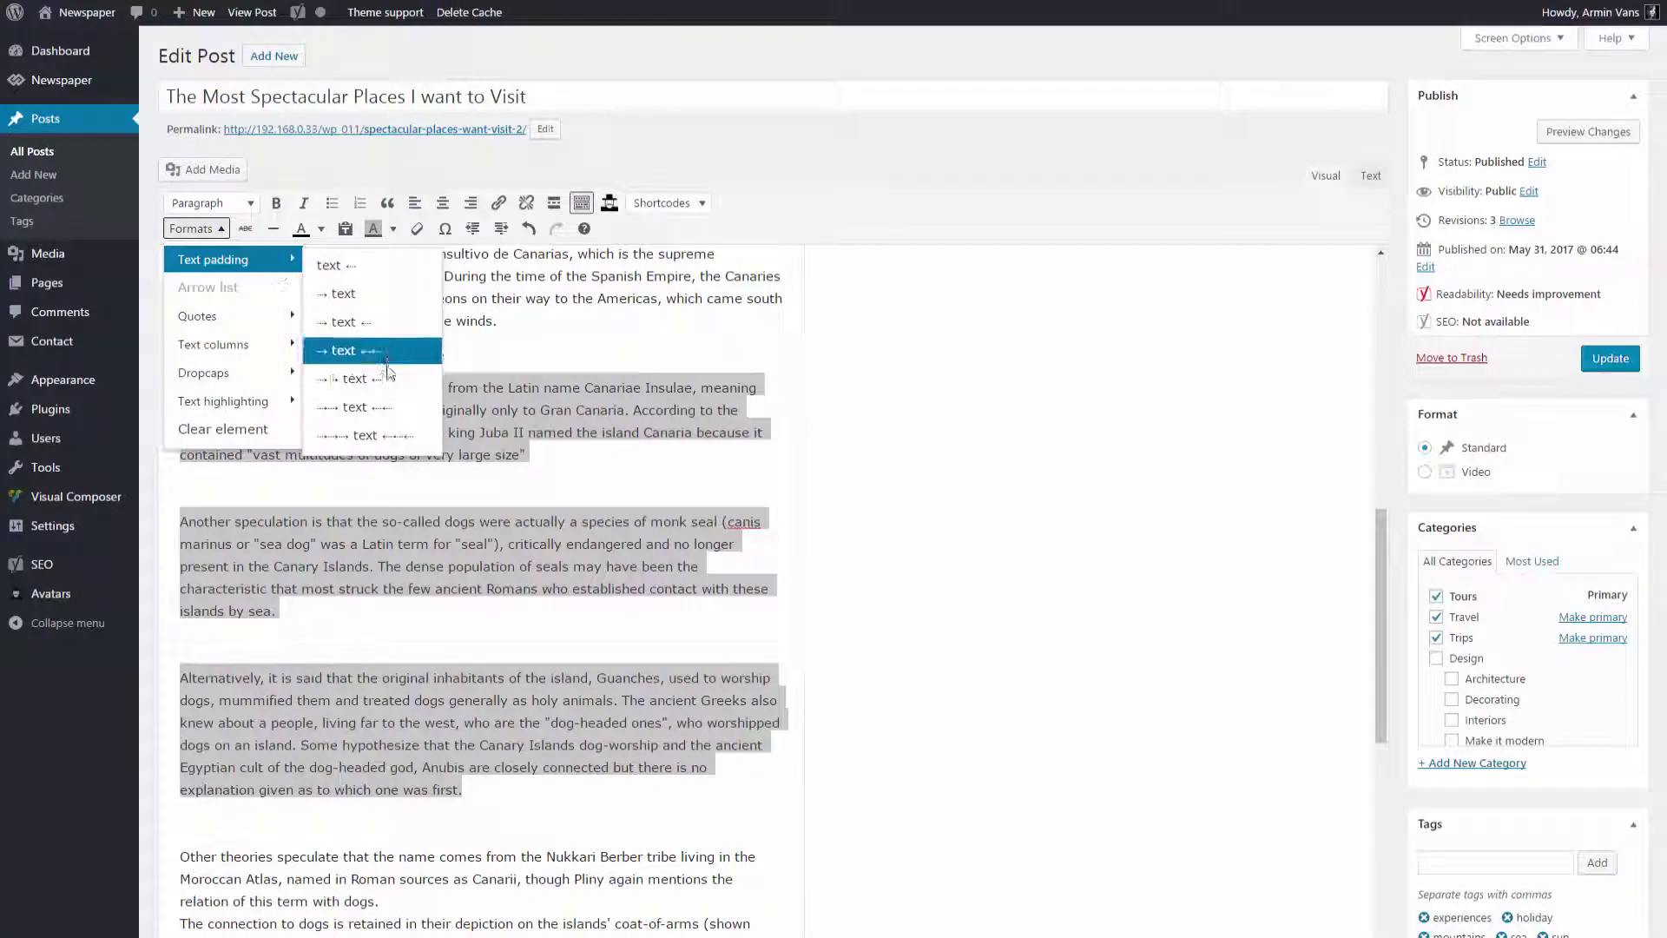
{"action": "left_click", "coordinate": [382, 407]}
{"action": "left_click", "coordinate": [744, 544]}
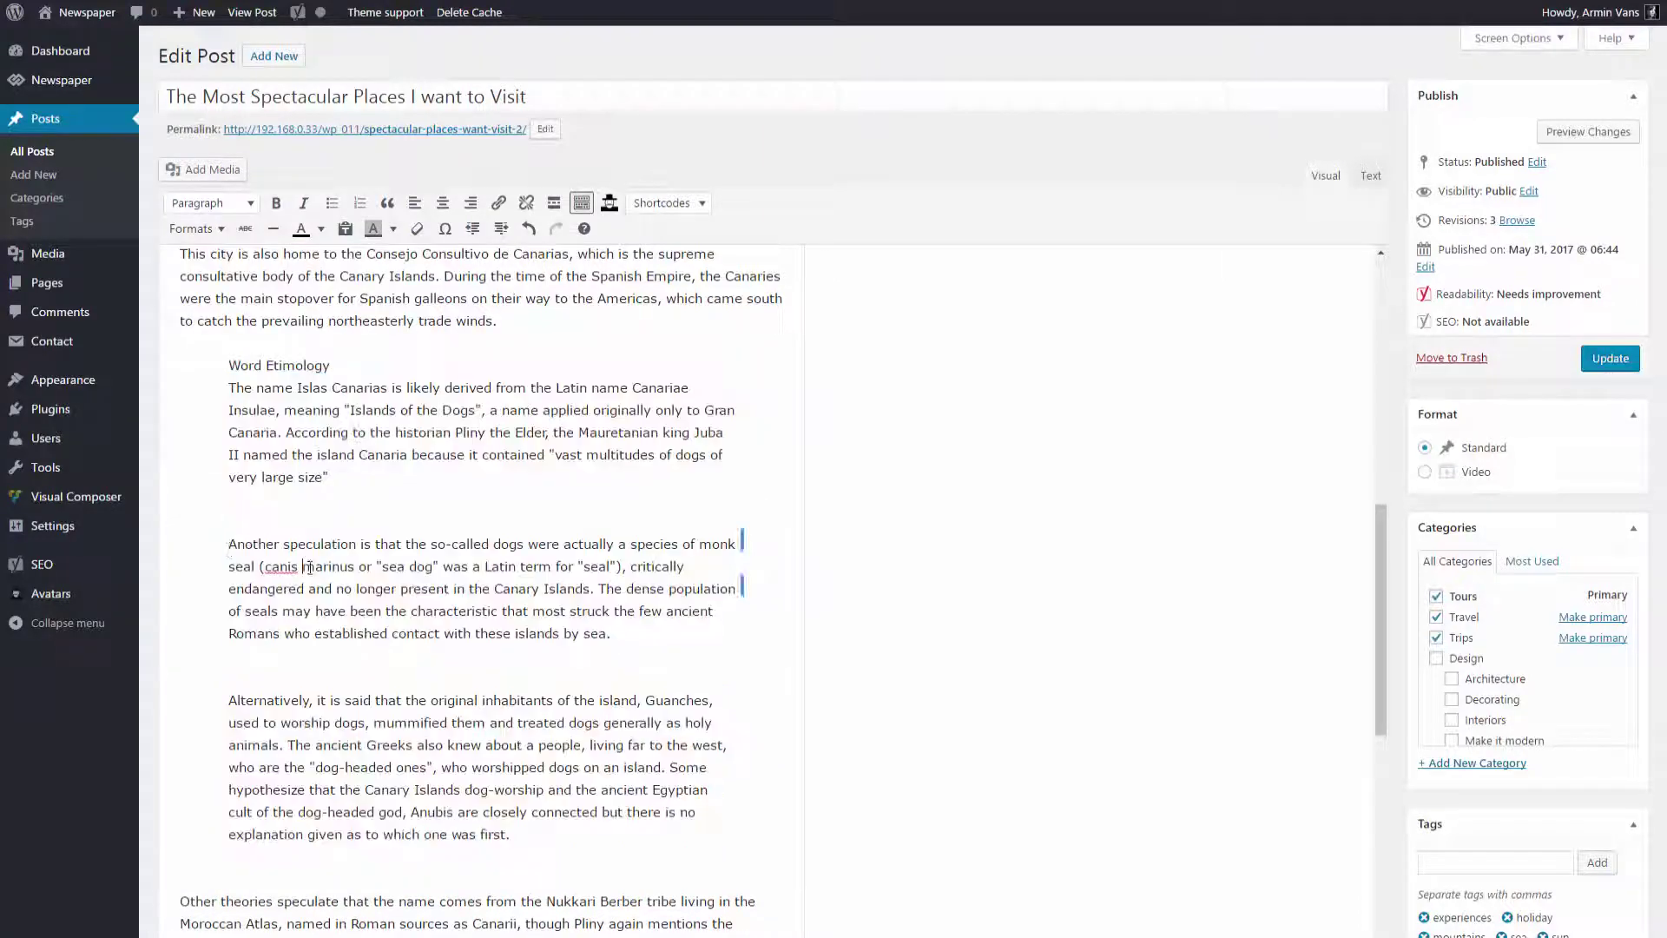
Step: Give the Another speculation paragraph a deeper text padding
{"action": "left_click_drag", "start_coordinate": [228, 544], "coordinate": [612, 633]}
{"action": "left_click", "coordinate": [193, 228]}
{"action": "mouse_move", "coordinate": [213, 260]}
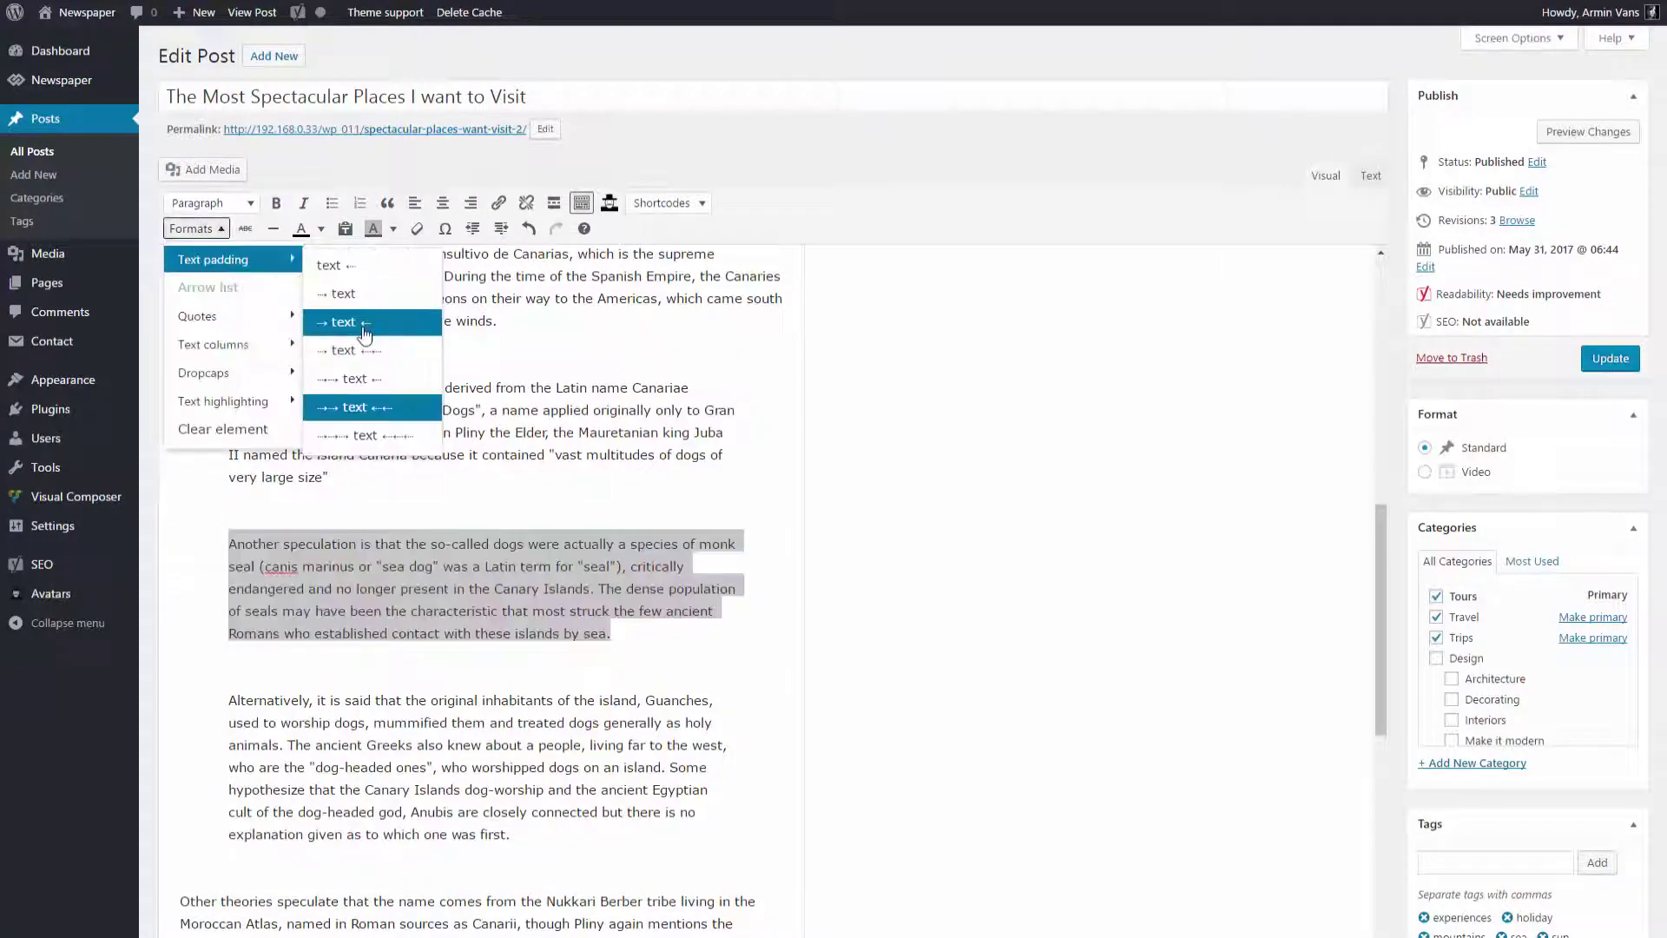
{"action": "left_click", "coordinate": [374, 328]}
{"action": "left_click", "coordinate": [352, 657]}
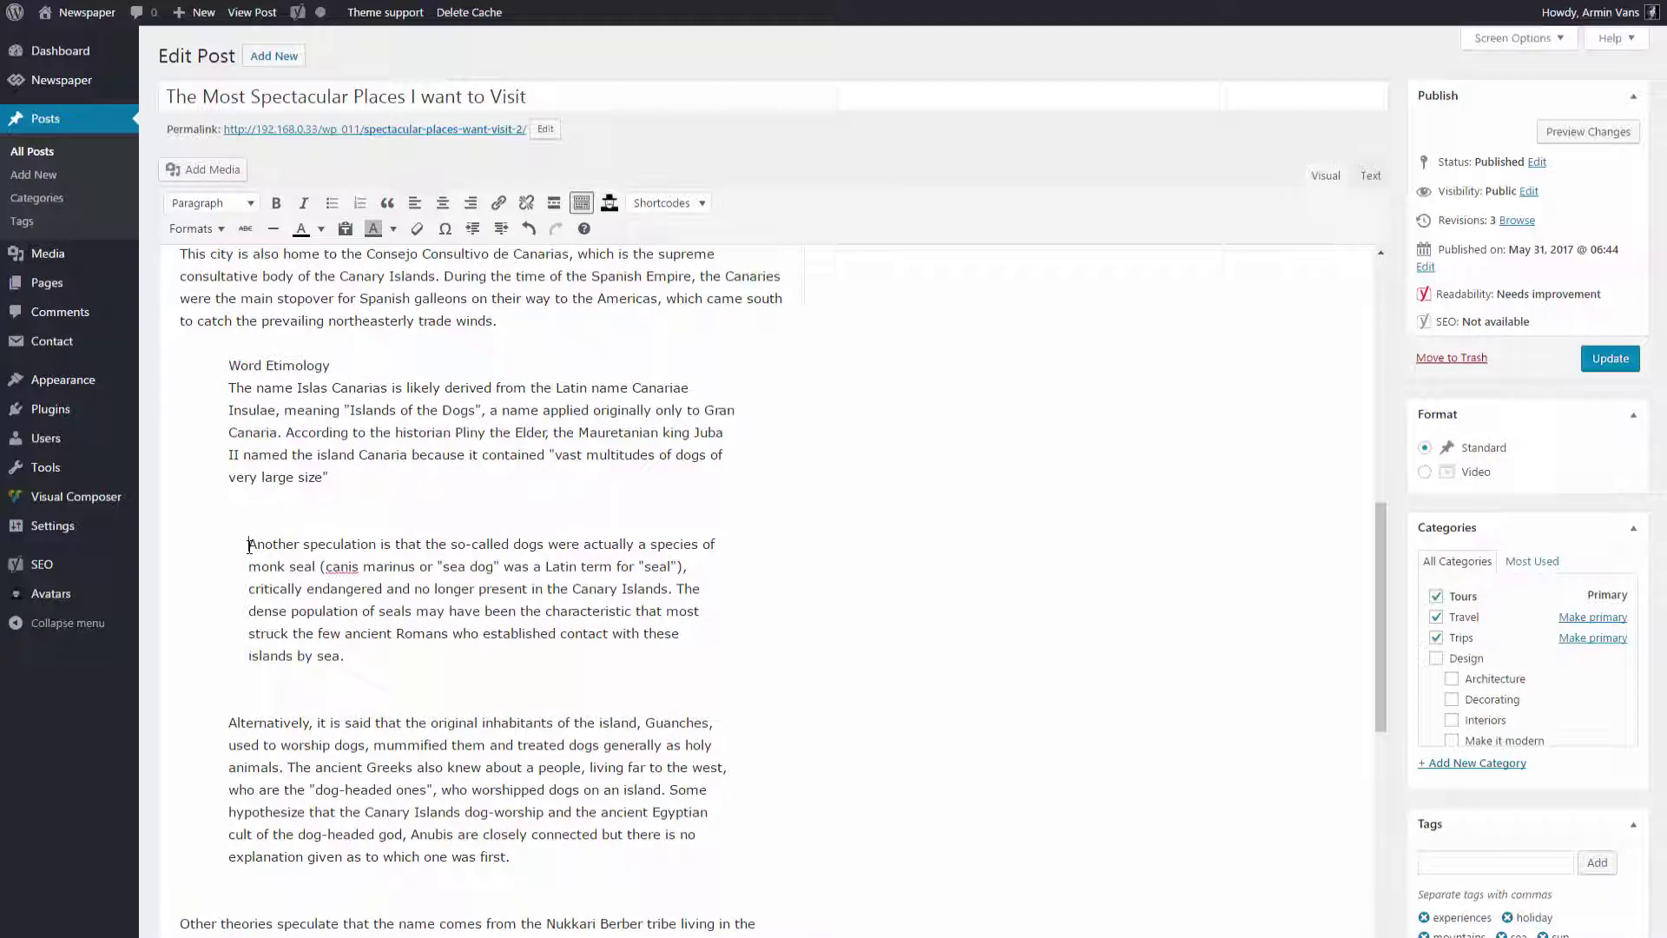
Step: Turn that paragraph's first letter A into a cyan Box drop cap
{"action": "left_click_drag", "start_coordinate": [249, 545], "coordinate": [262, 547]}
{"action": "left_click", "coordinate": [195, 229]}
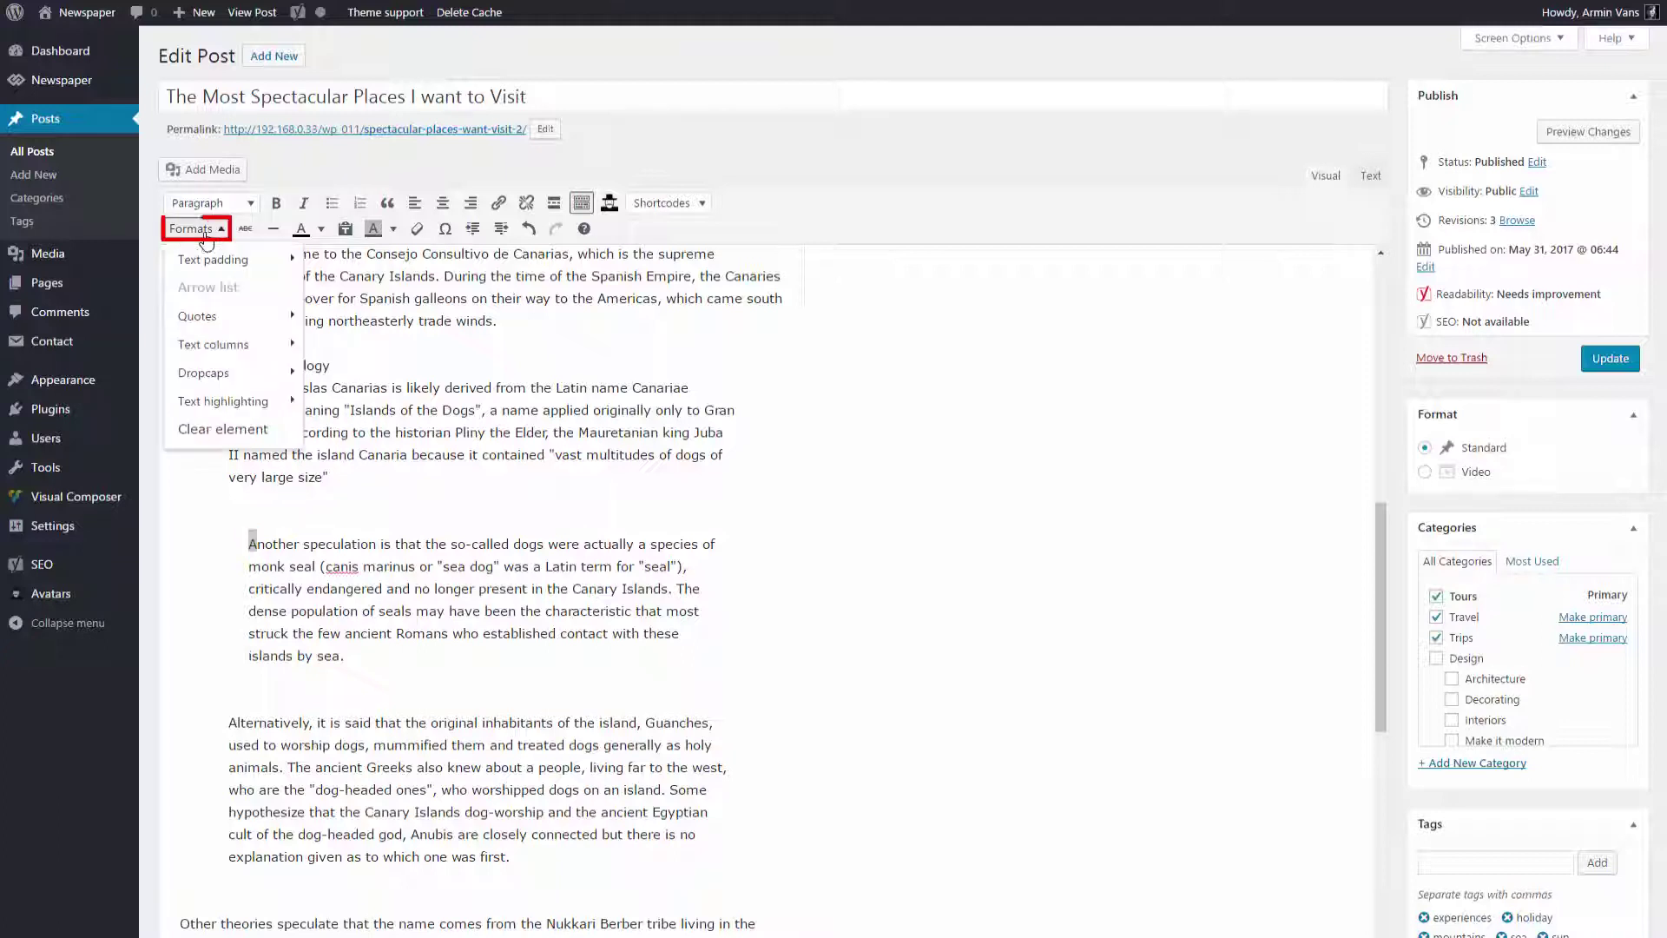
{"action": "mouse_move", "coordinate": [252, 373]}
{"action": "left_click", "coordinate": [381, 382]}
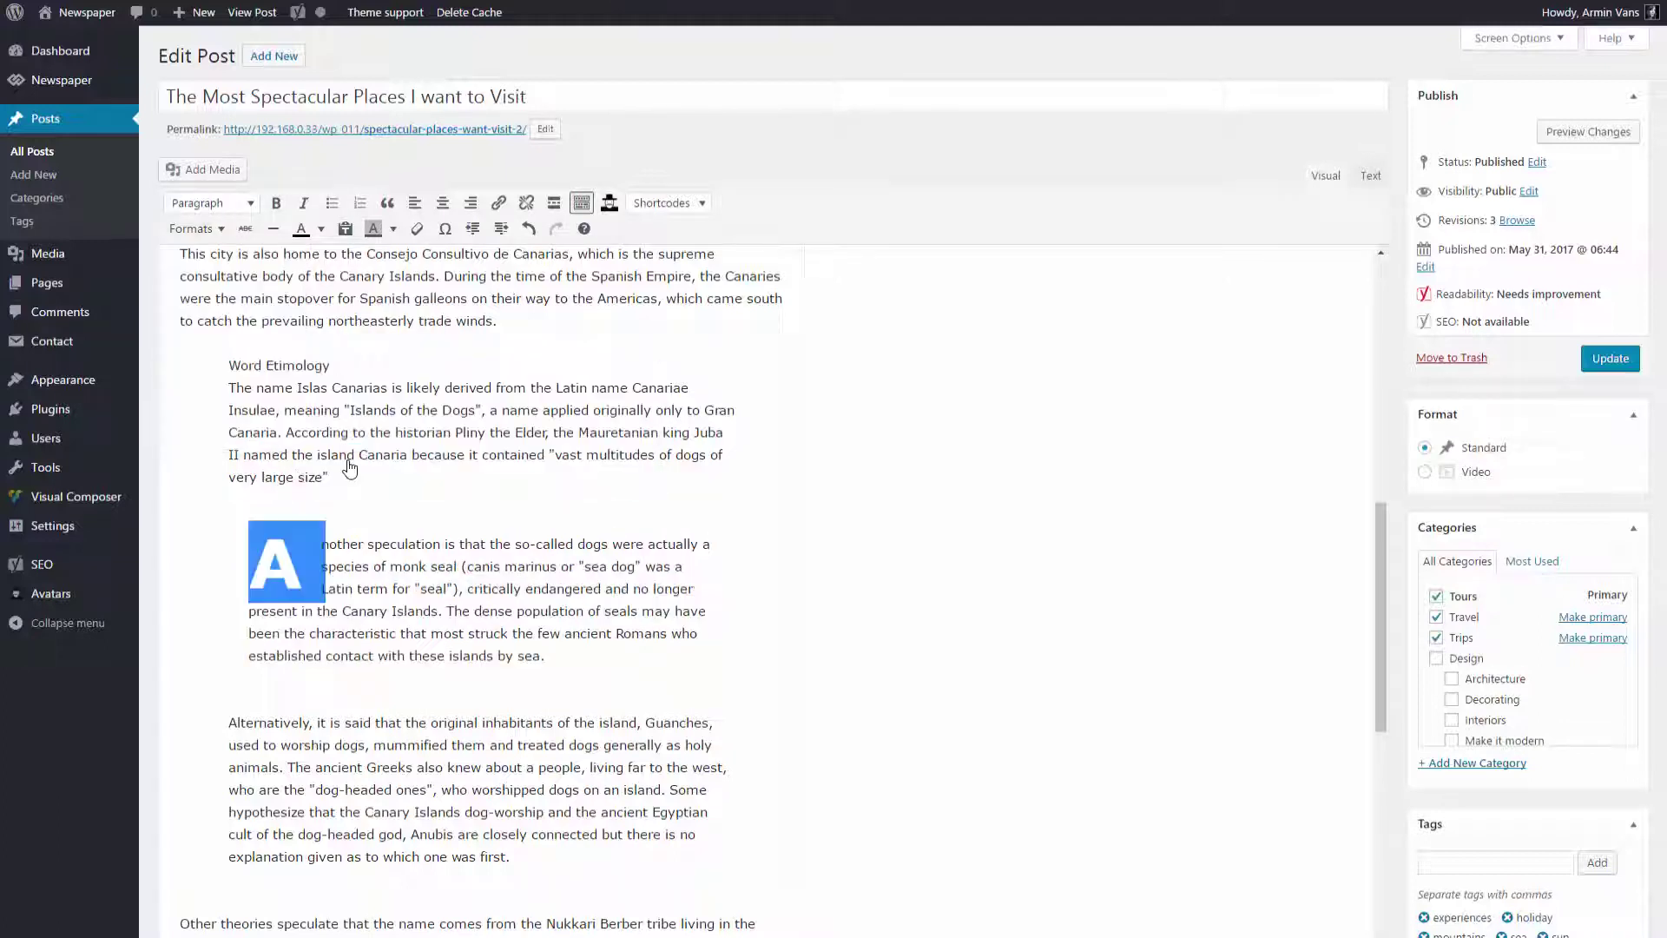
{"action": "left_click", "coordinate": [321, 228]}
{"action": "left_click", "coordinate": [381, 304]}
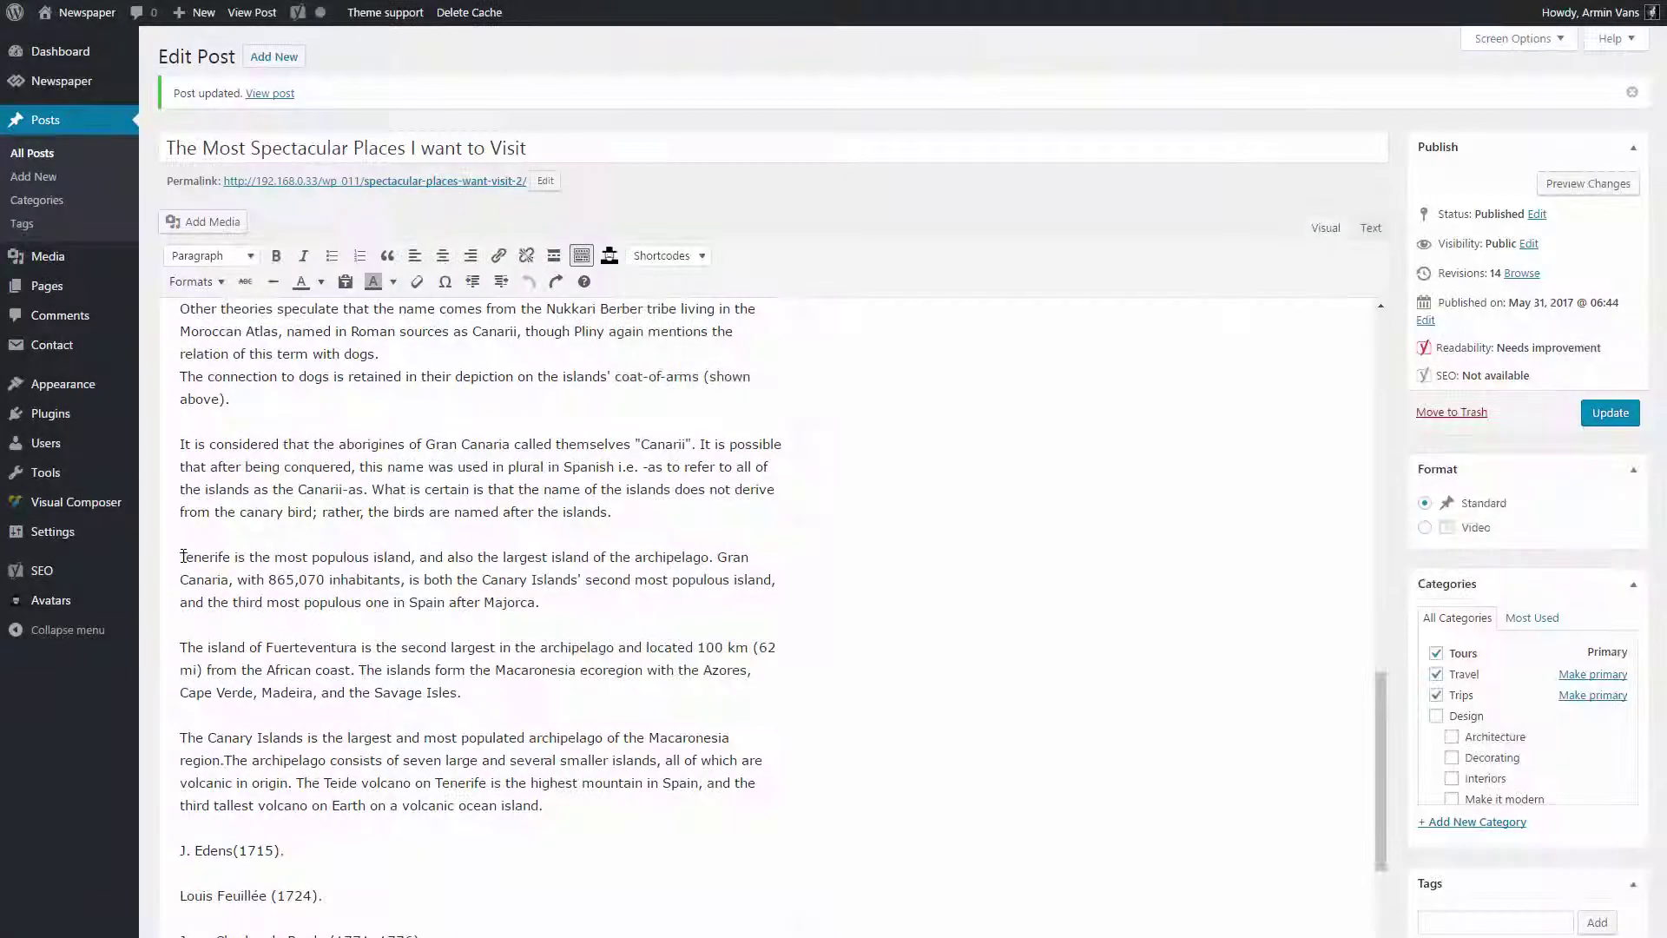
Step: Apply the two-column Text columns format to the Tenerife and Fuerteventura paragraphs
{"action": "left_click_drag", "start_coordinate": [185, 556], "coordinate": [517, 690]}
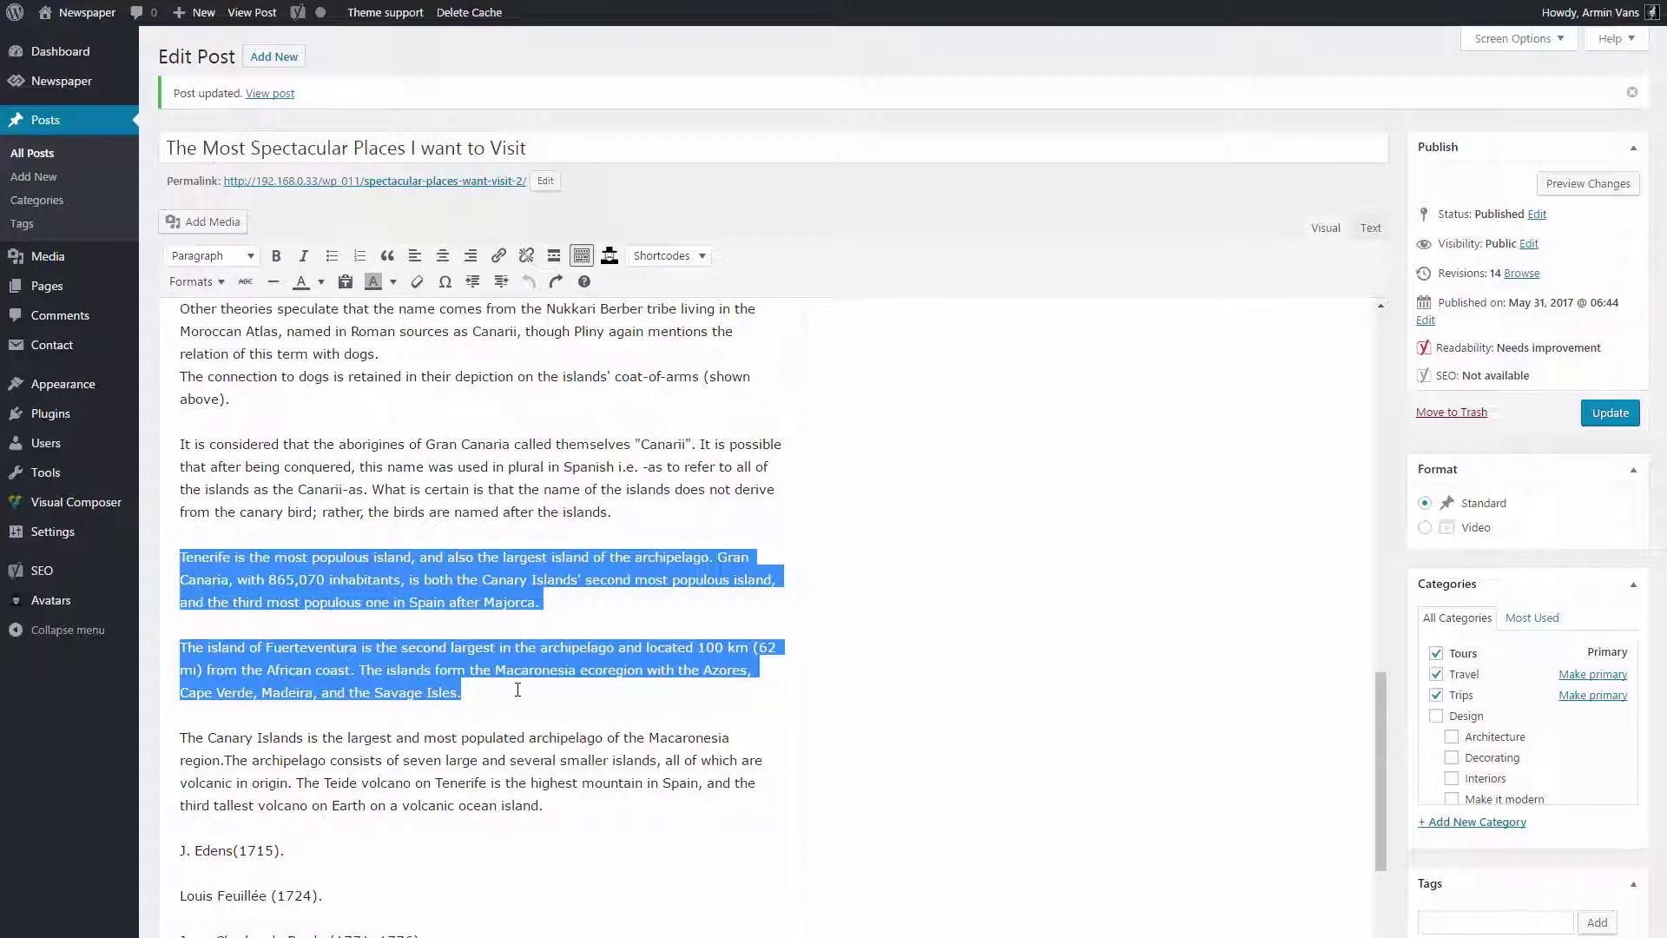
{"action": "left_click", "coordinate": [186, 283]}
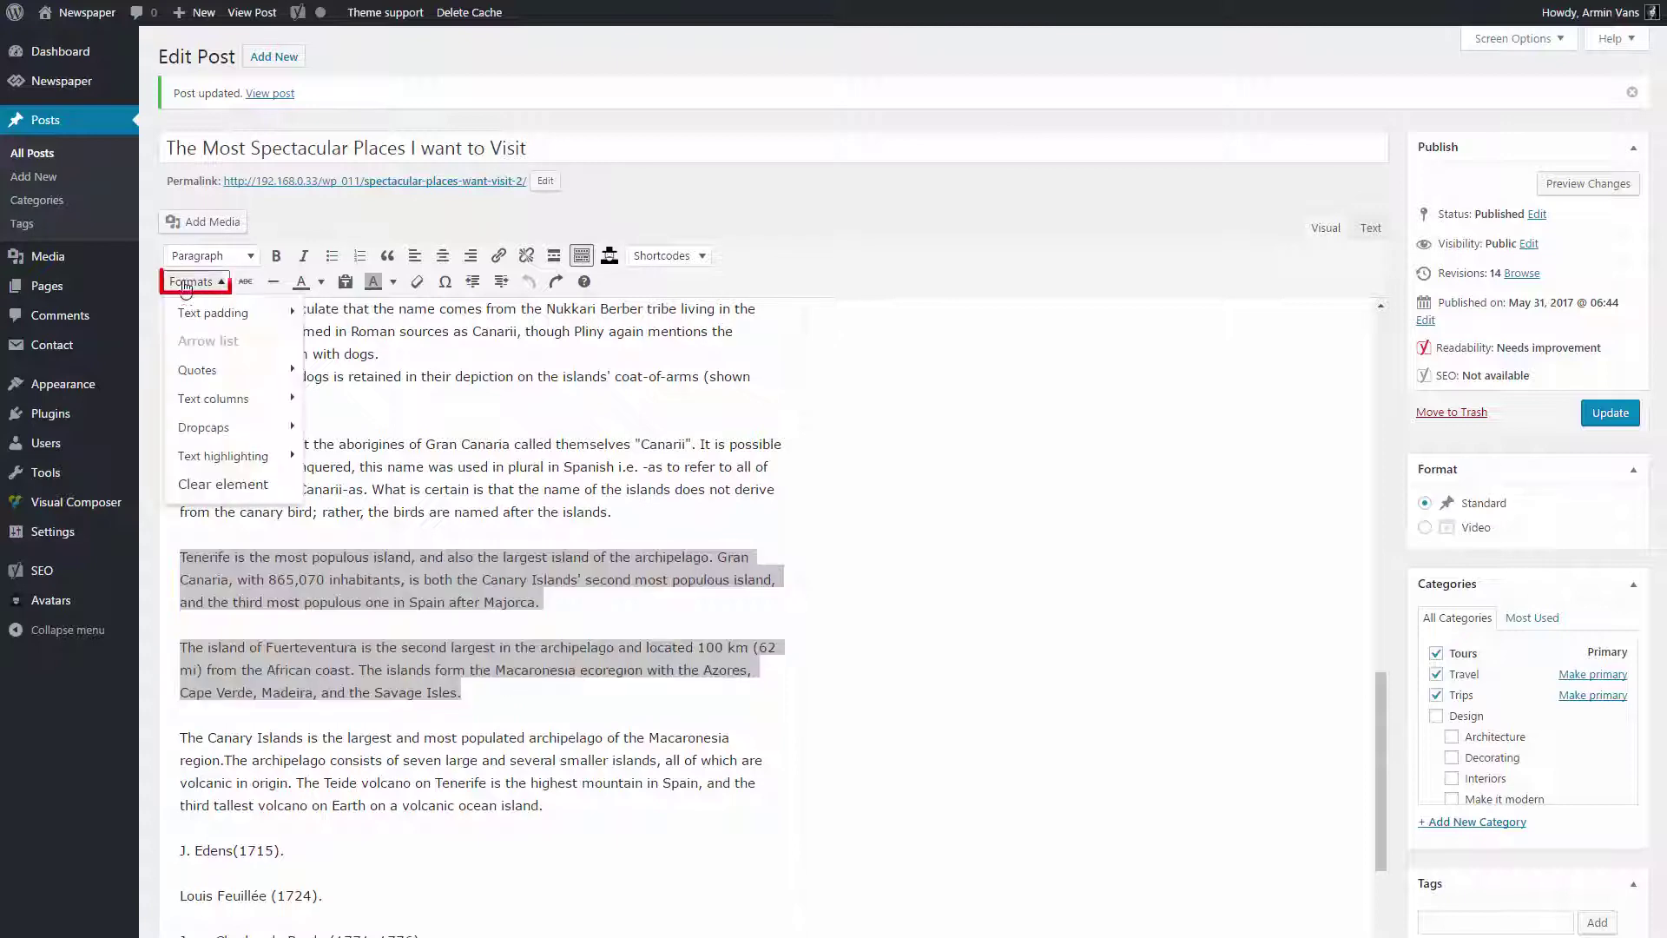
{"action": "mouse_move", "coordinate": [223, 399]}
{"action": "left_click", "coordinate": [335, 407]}
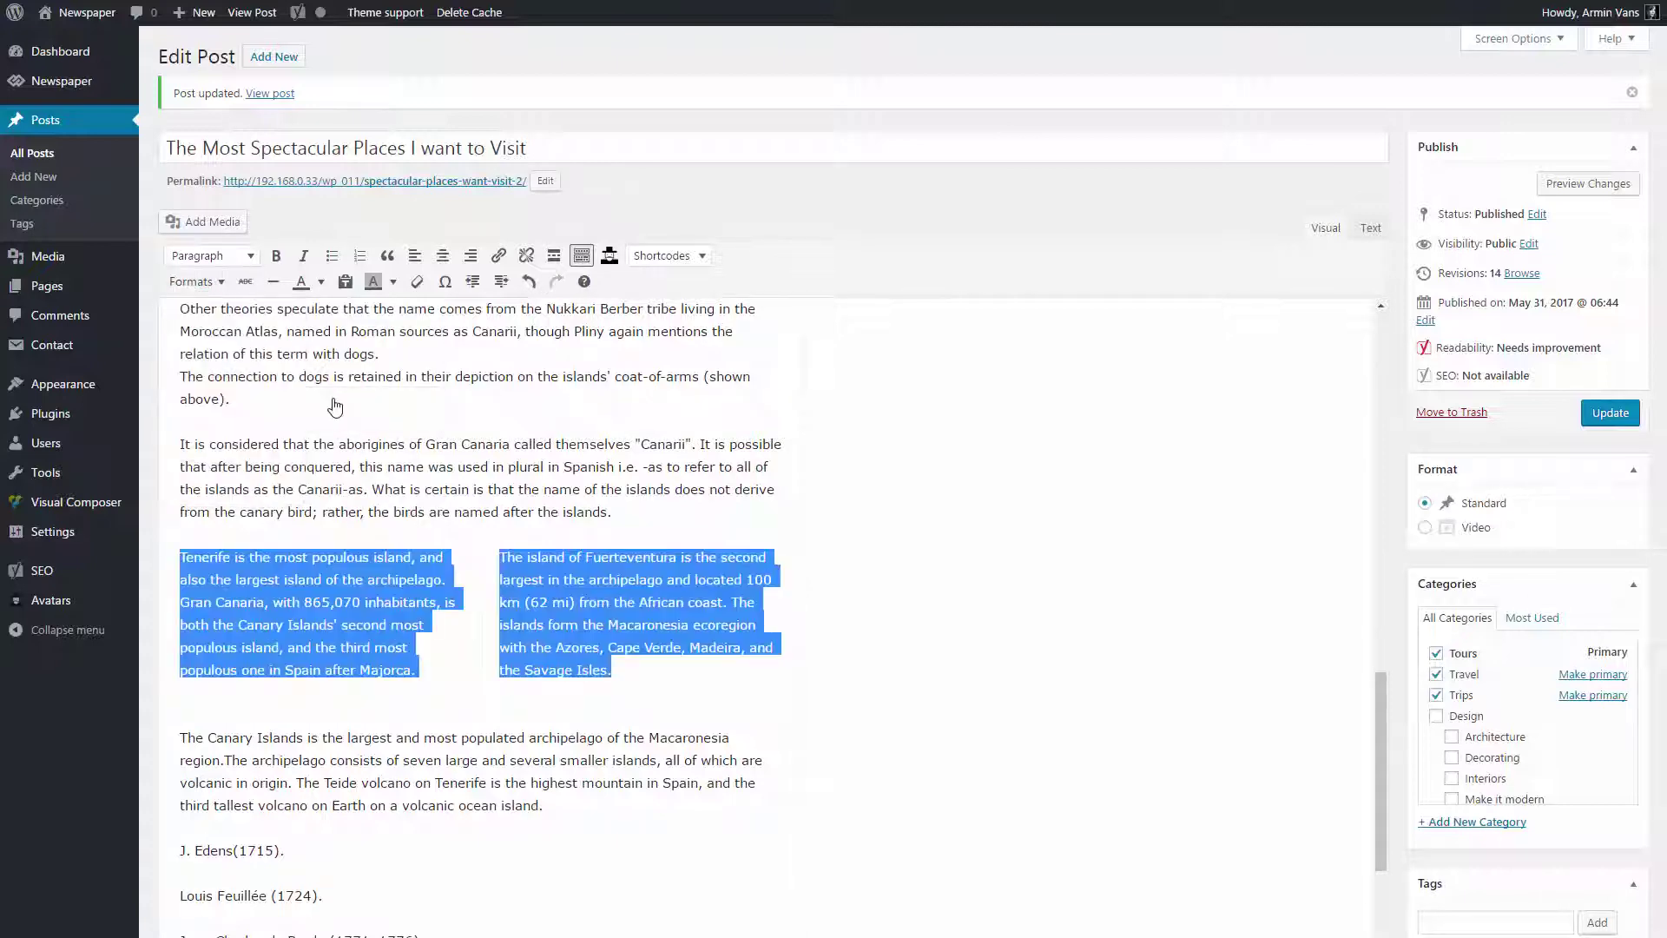
{"action": "left_click", "coordinate": [520, 780]}
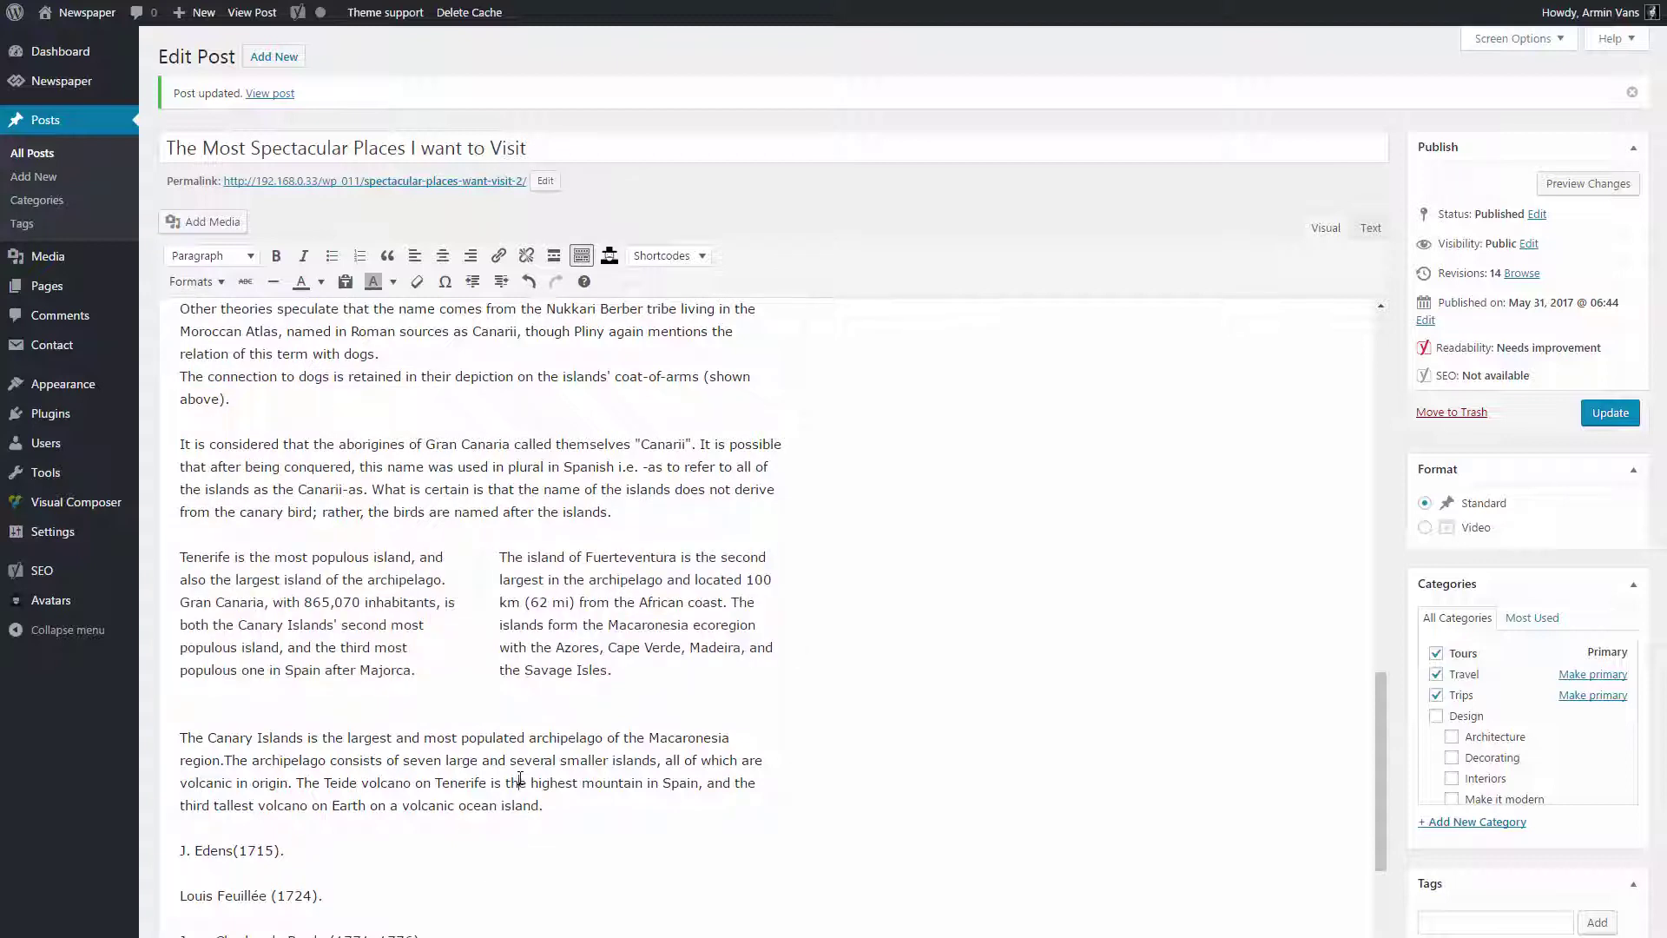
Step: Format the four expedition lines, J. Edens (1715) through Baudin-Ledru (1796), as an arrow list
{"action": "scroll", "coordinate": [524, 895], "scroll_direction": "down", "scroll_amount": 2}
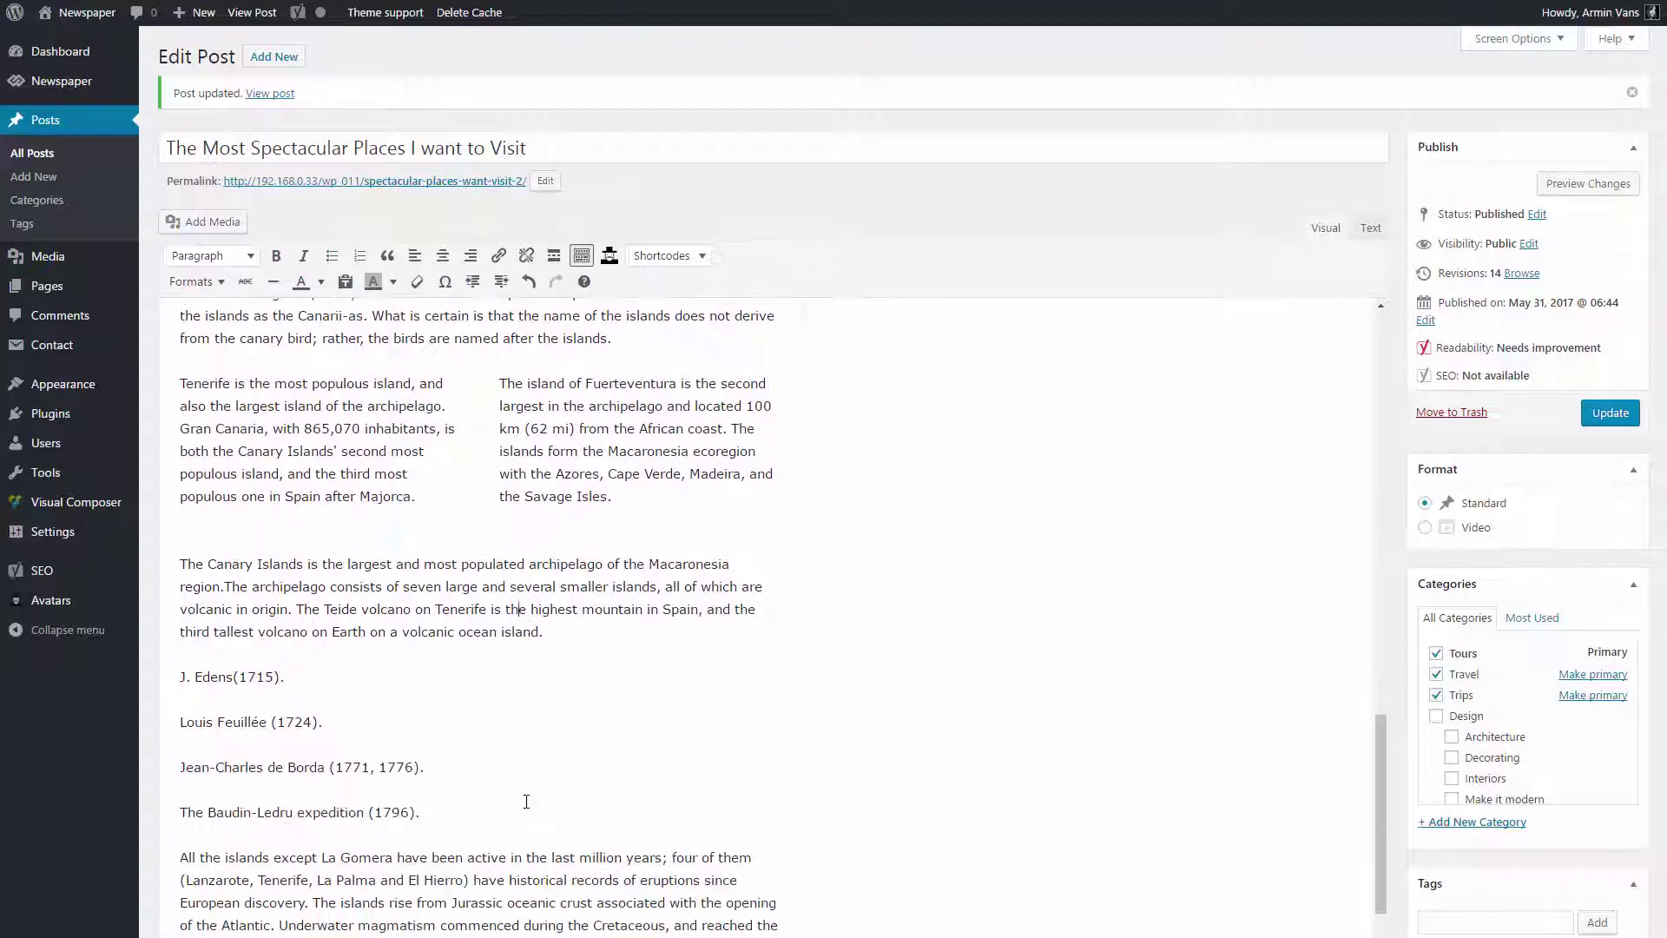
{"action": "left_click_drag", "start_coordinate": [181, 676], "coordinate": [422, 811]}
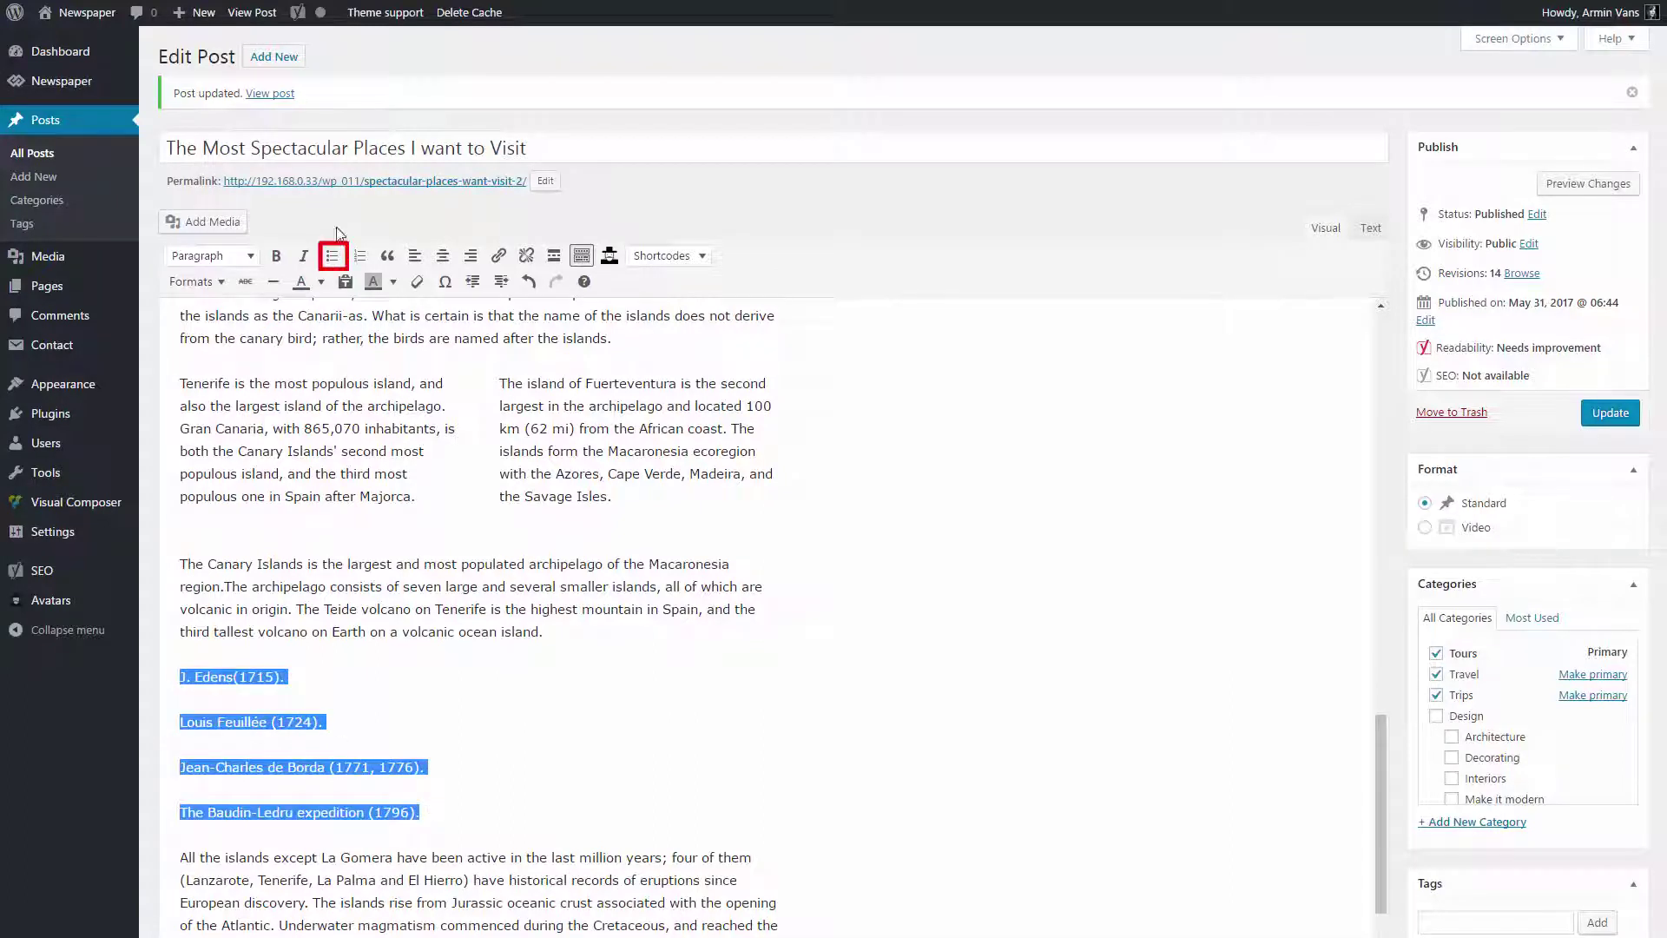
{"action": "left_click", "coordinate": [333, 255]}
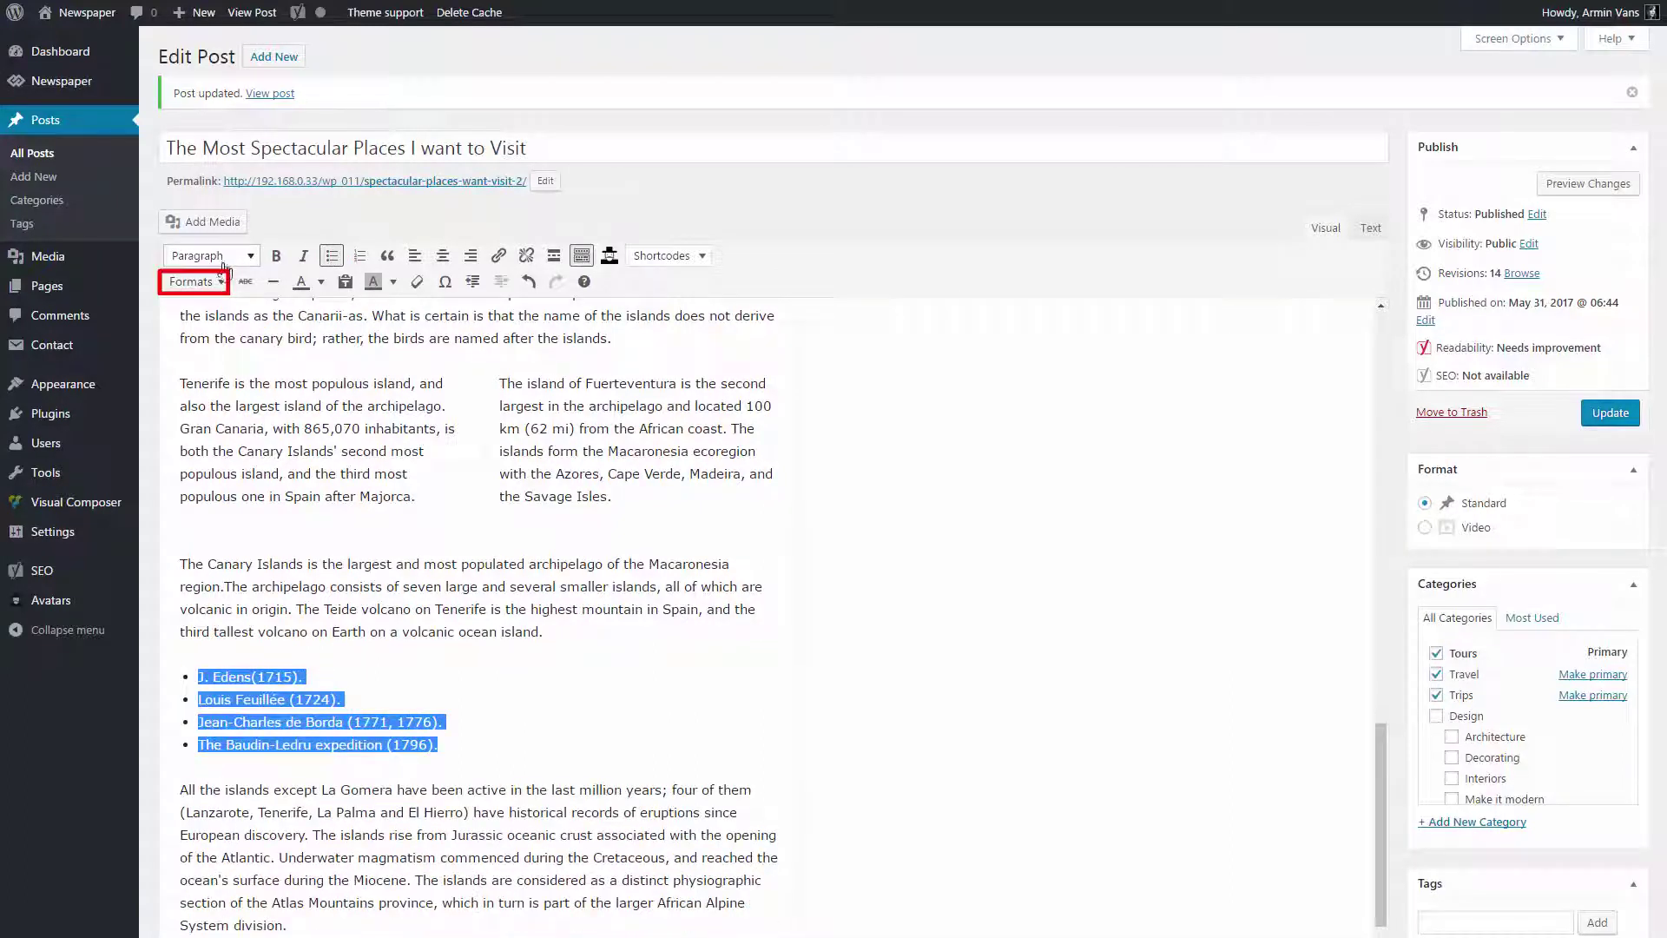
{"action": "left_click", "coordinate": [198, 284]}
{"action": "left_click", "coordinate": [208, 340]}
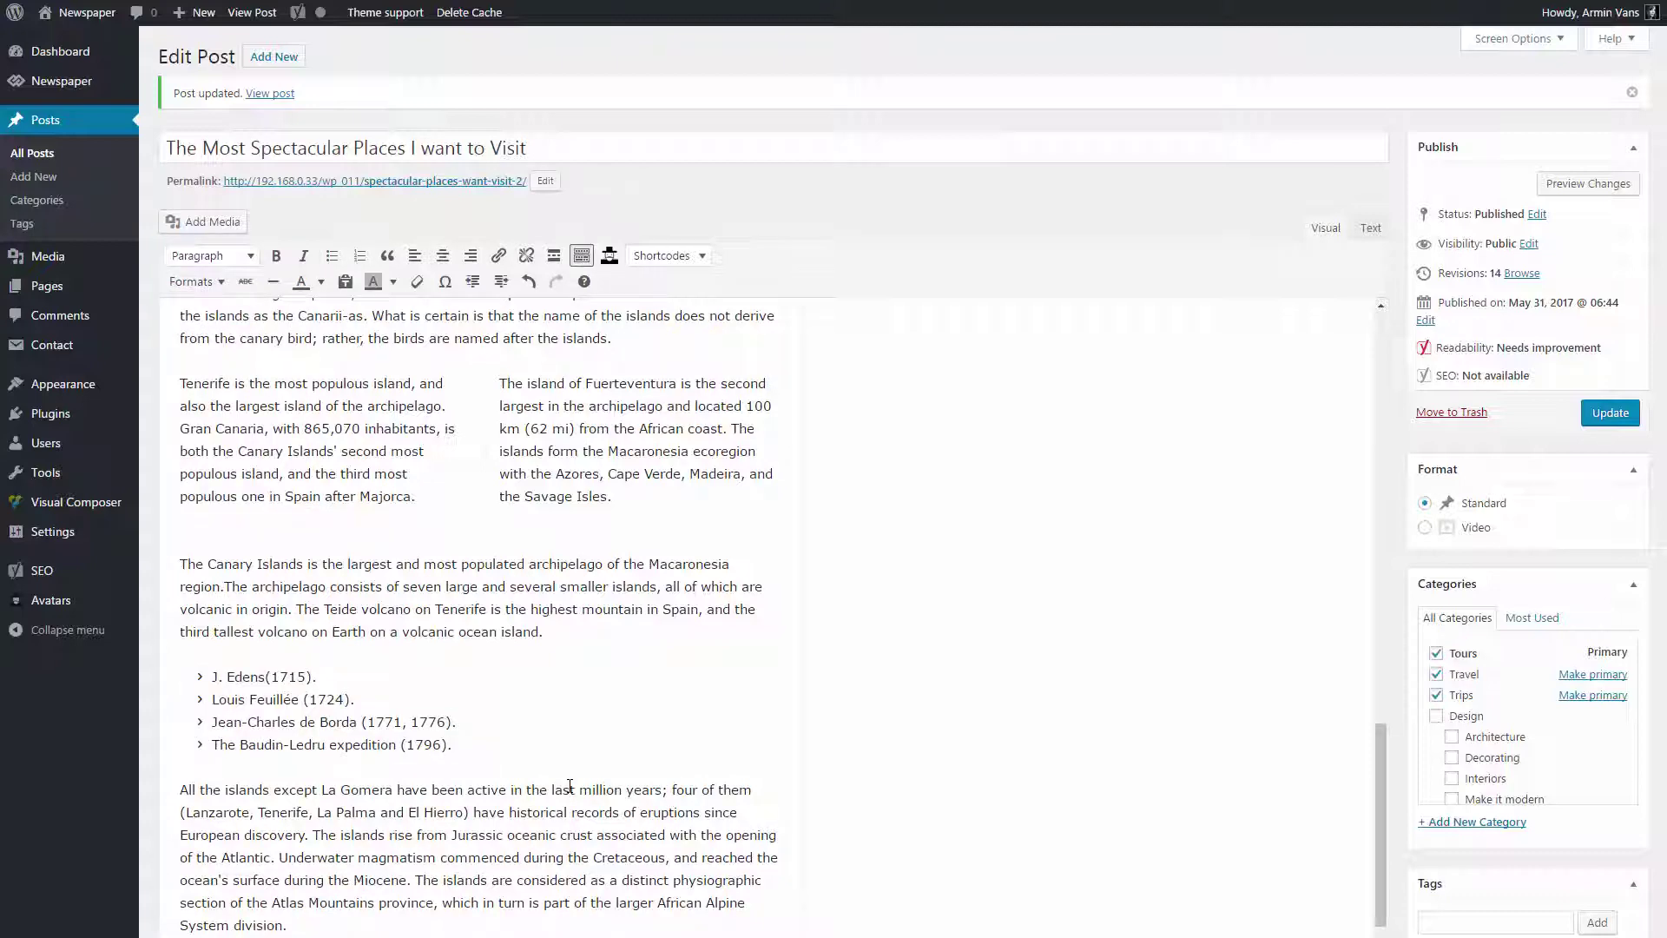
Step: Apply the Blockquote style to 'The Canary Islands' line, making it a centred blue title
{"action": "scroll", "coordinate": [1161, 608], "scroll_direction": "down", "scroll_amount": 2}
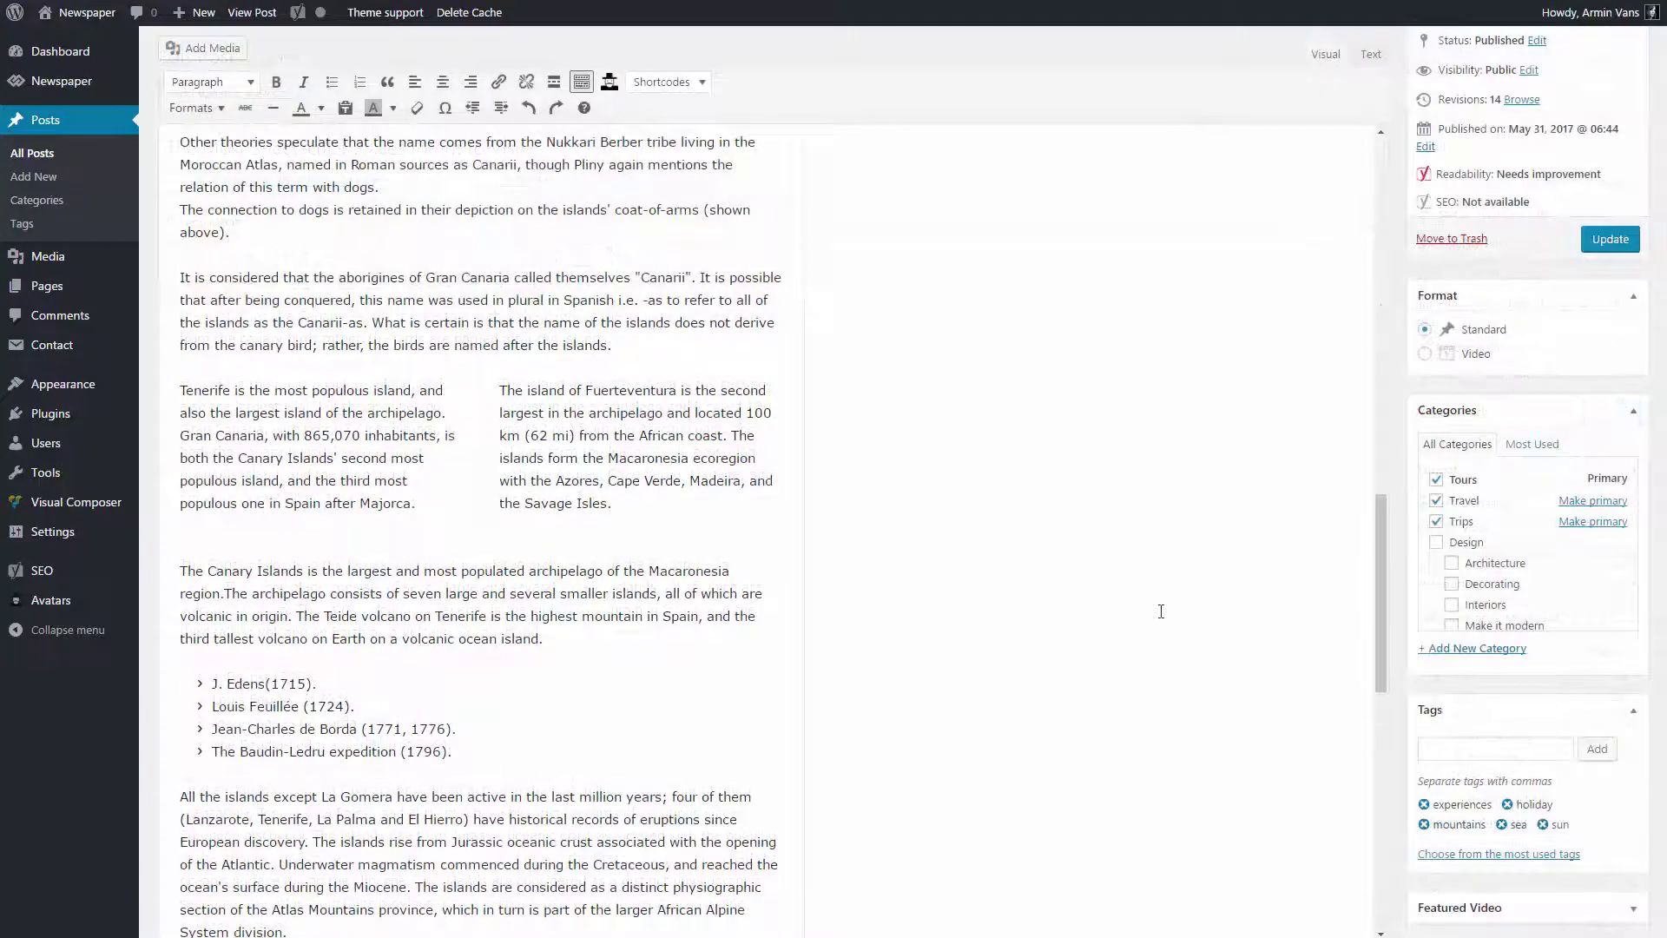
{"action": "scroll", "coordinate": [1160, 611], "scroll_direction": "down", "scroll_amount": 11}
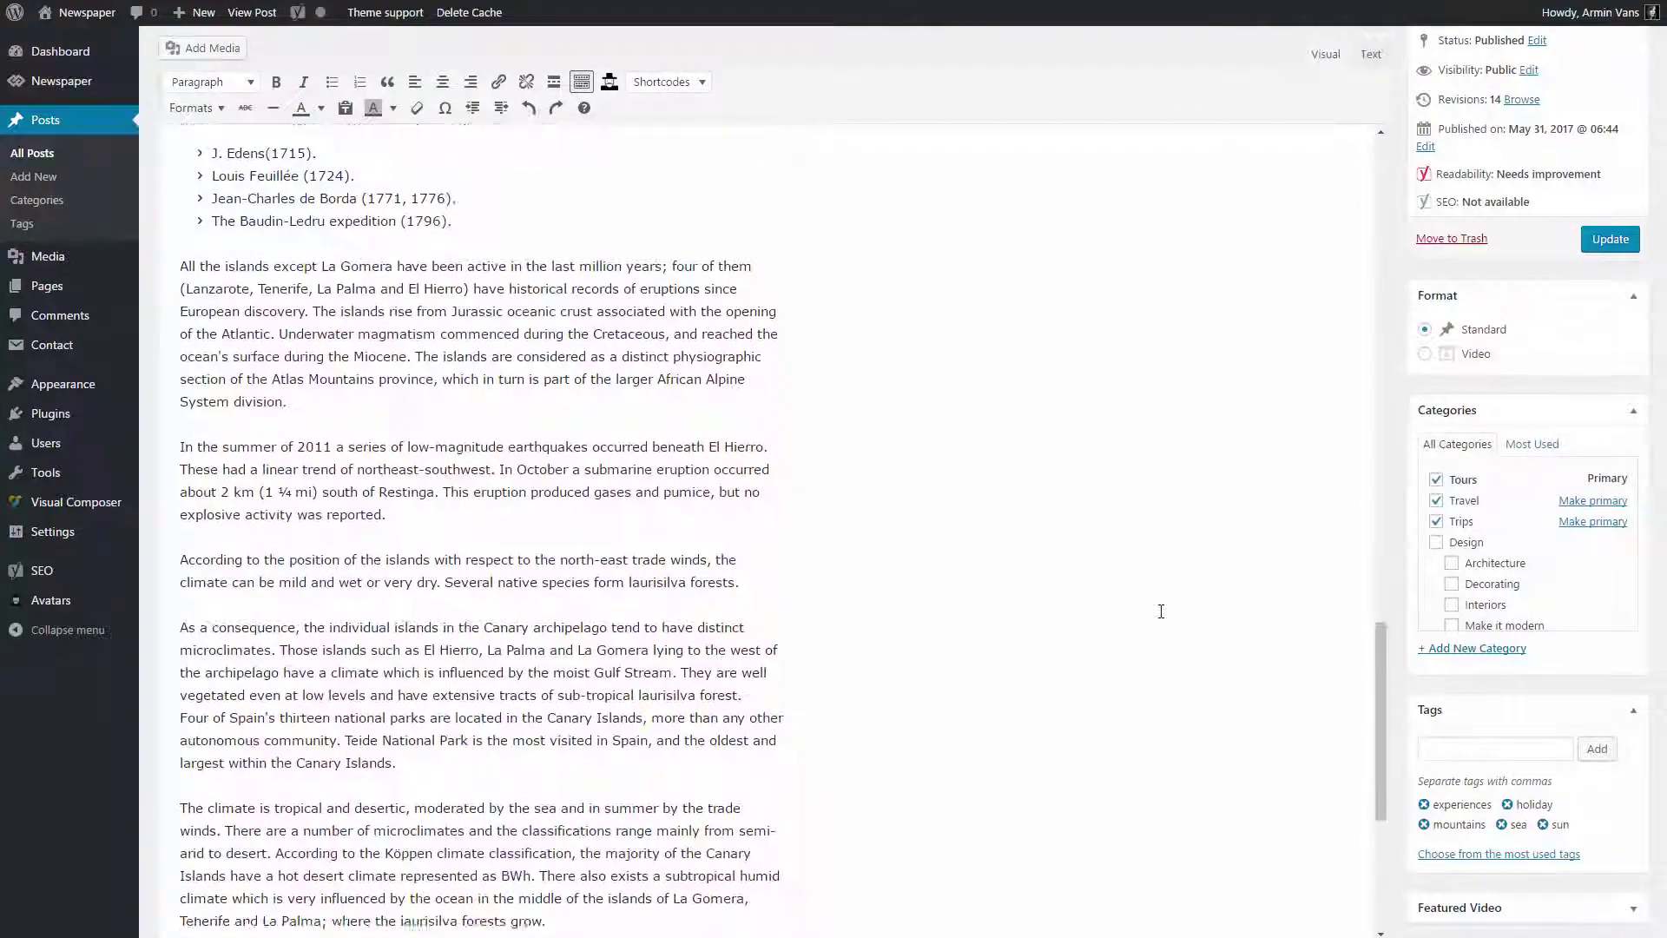
{"action": "left_click_drag", "start_coordinate": [482, 628], "coordinate": [177, 638]}
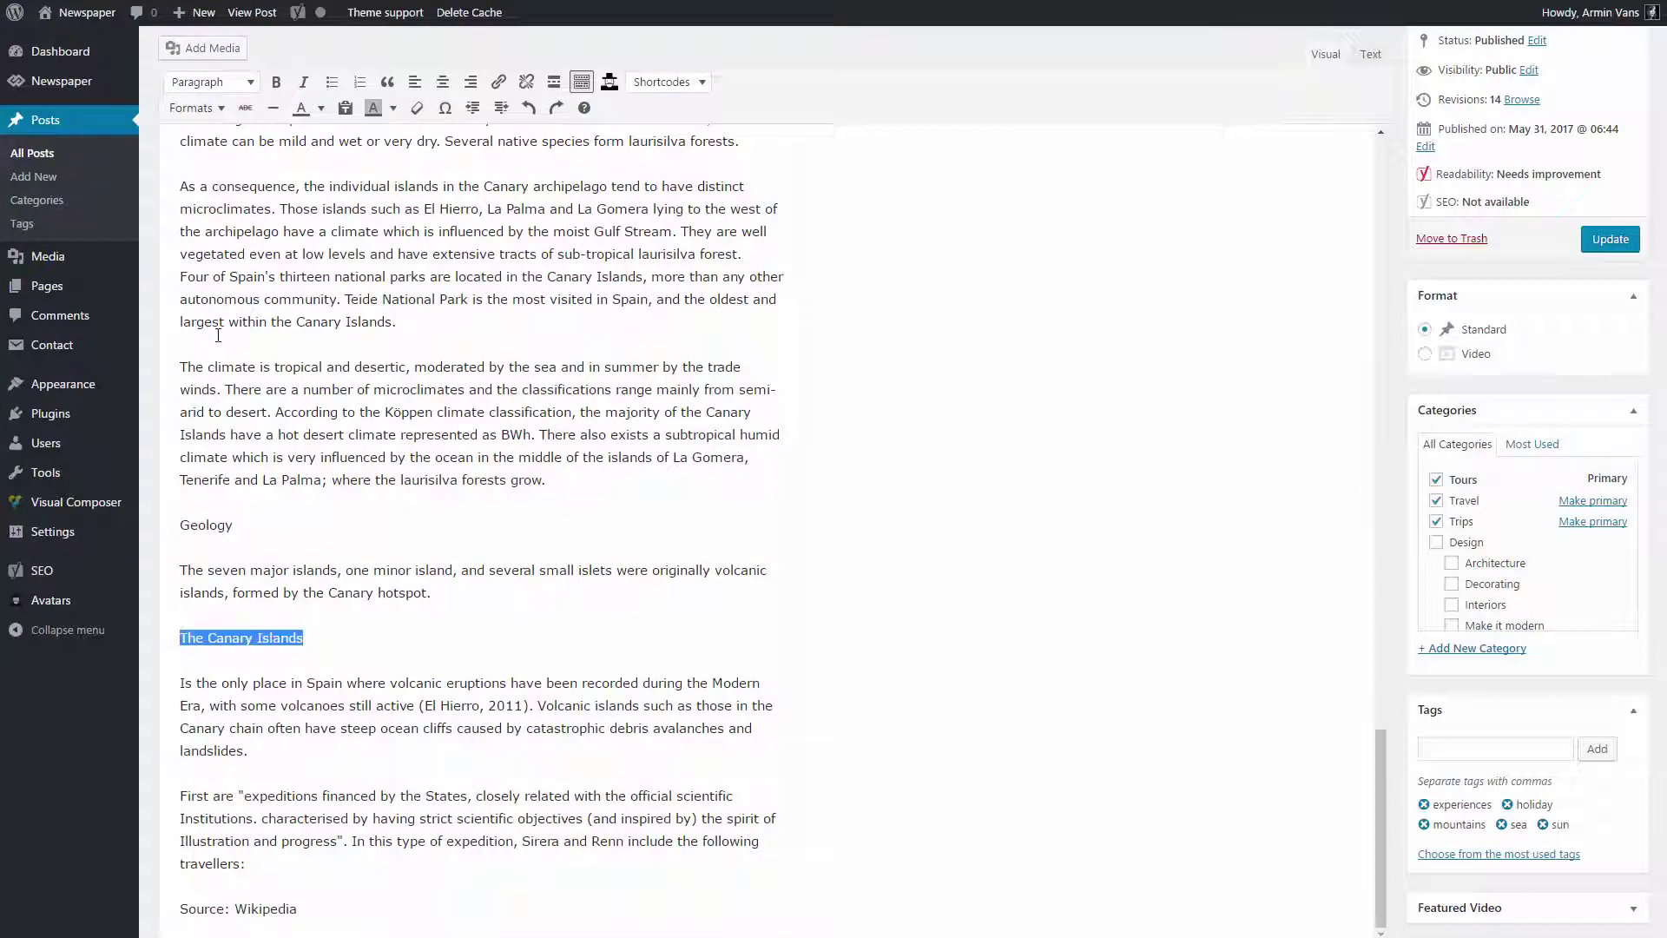
{"action": "left_click", "coordinate": [387, 82]}
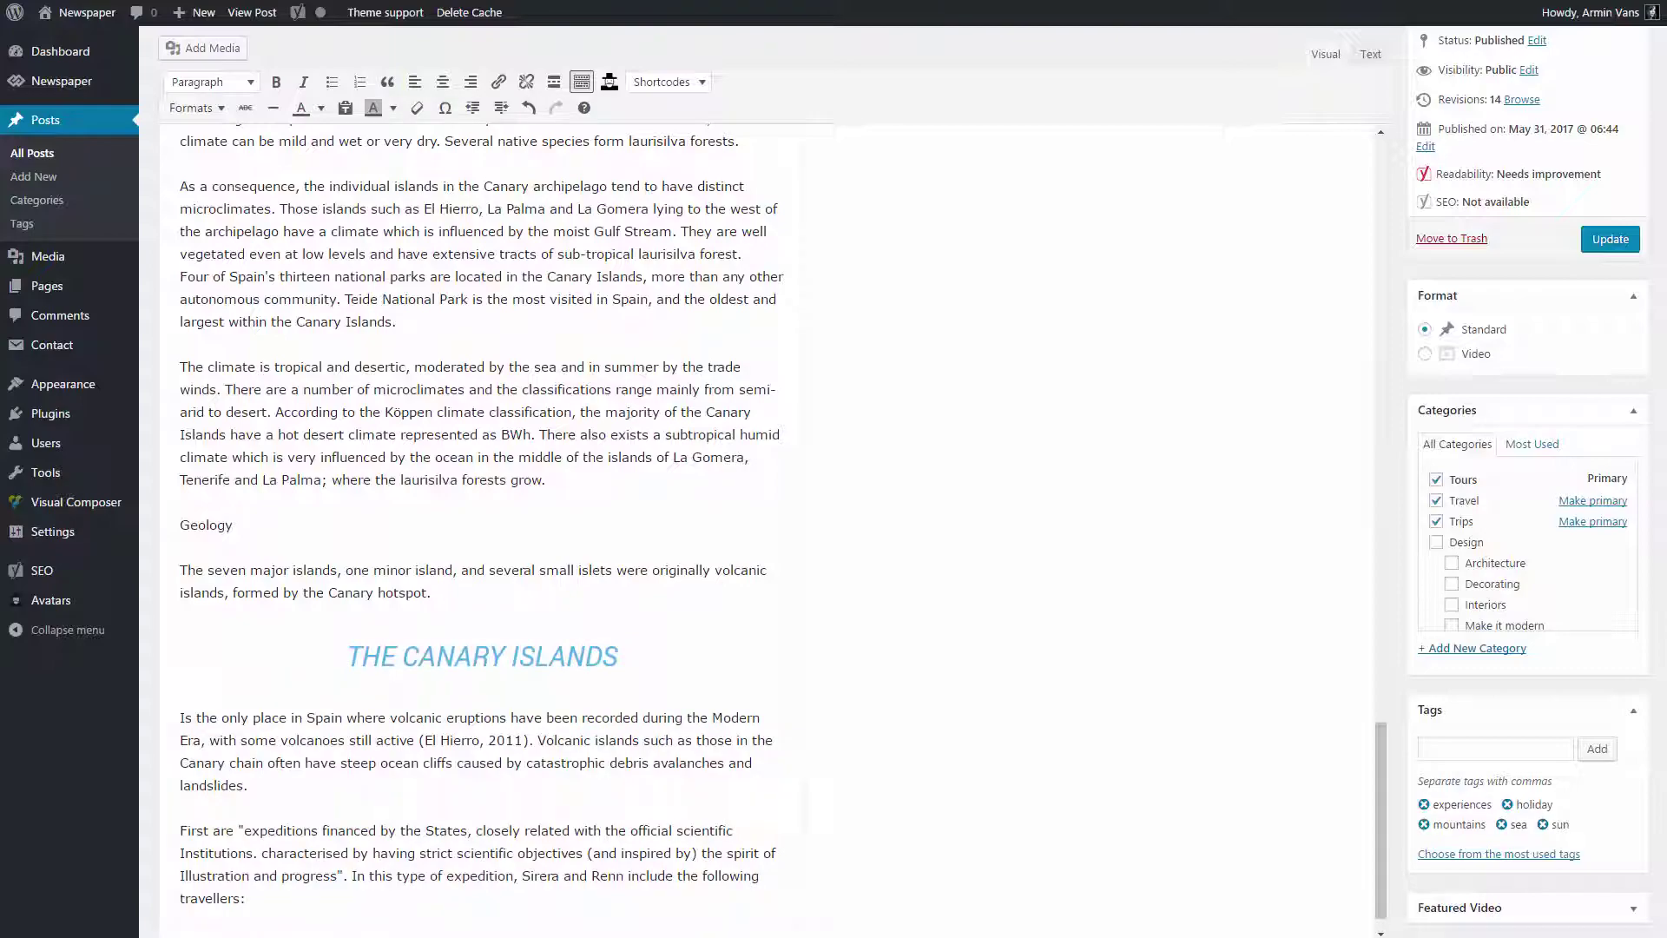
{"action": "left_click", "coordinate": [180, 863]}
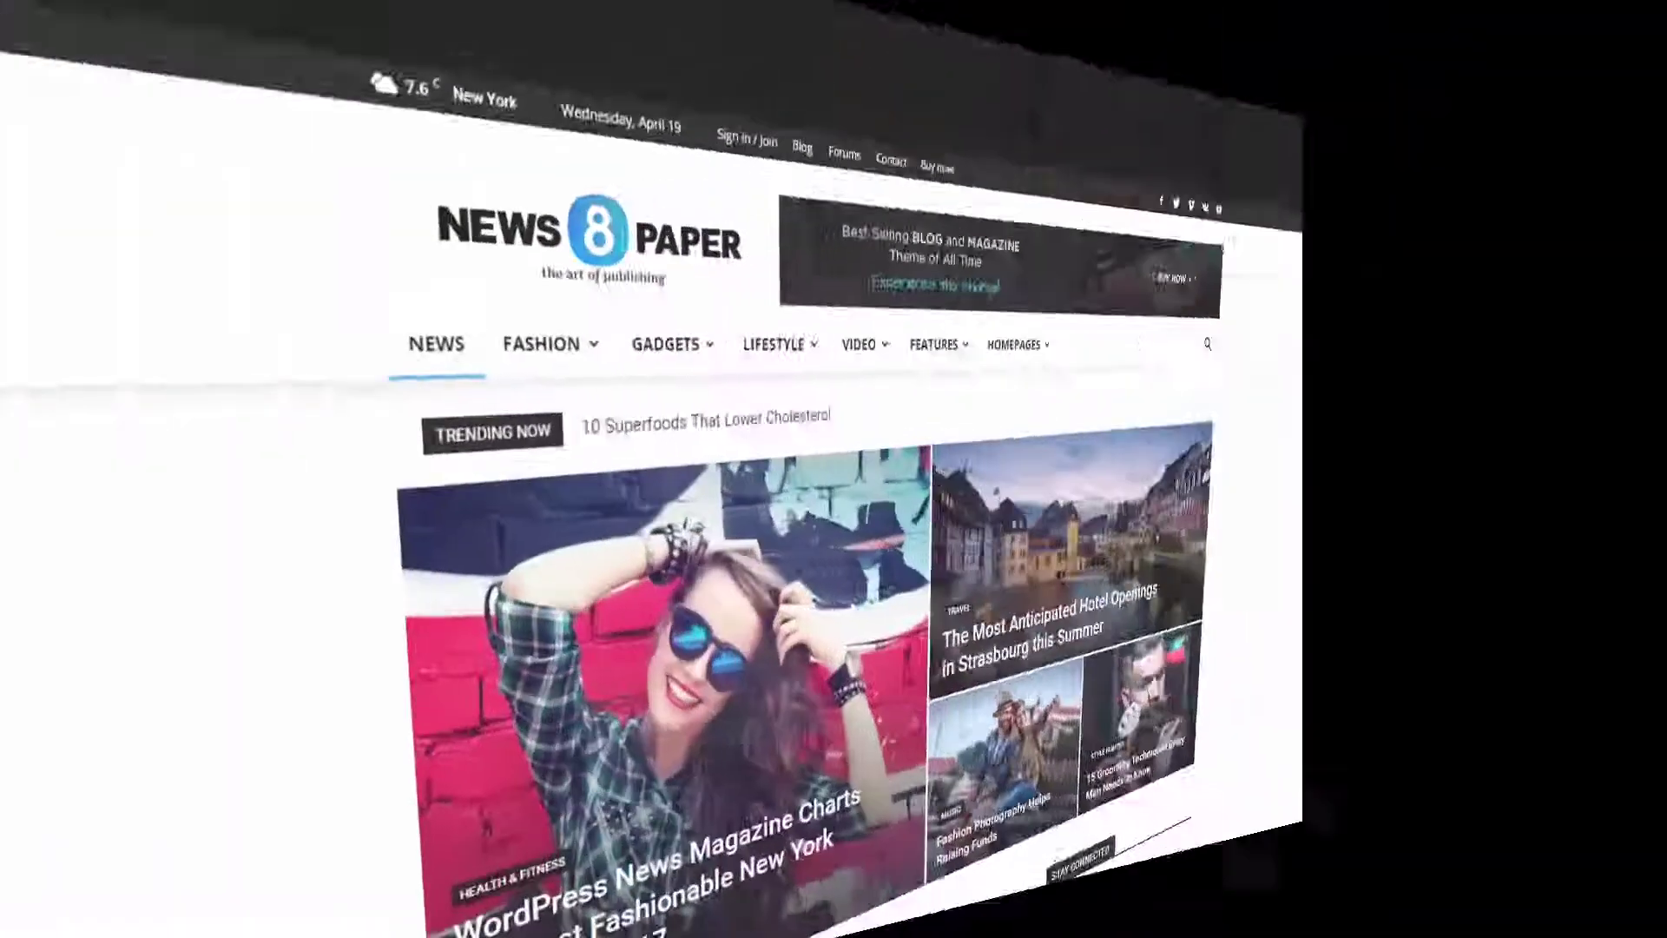